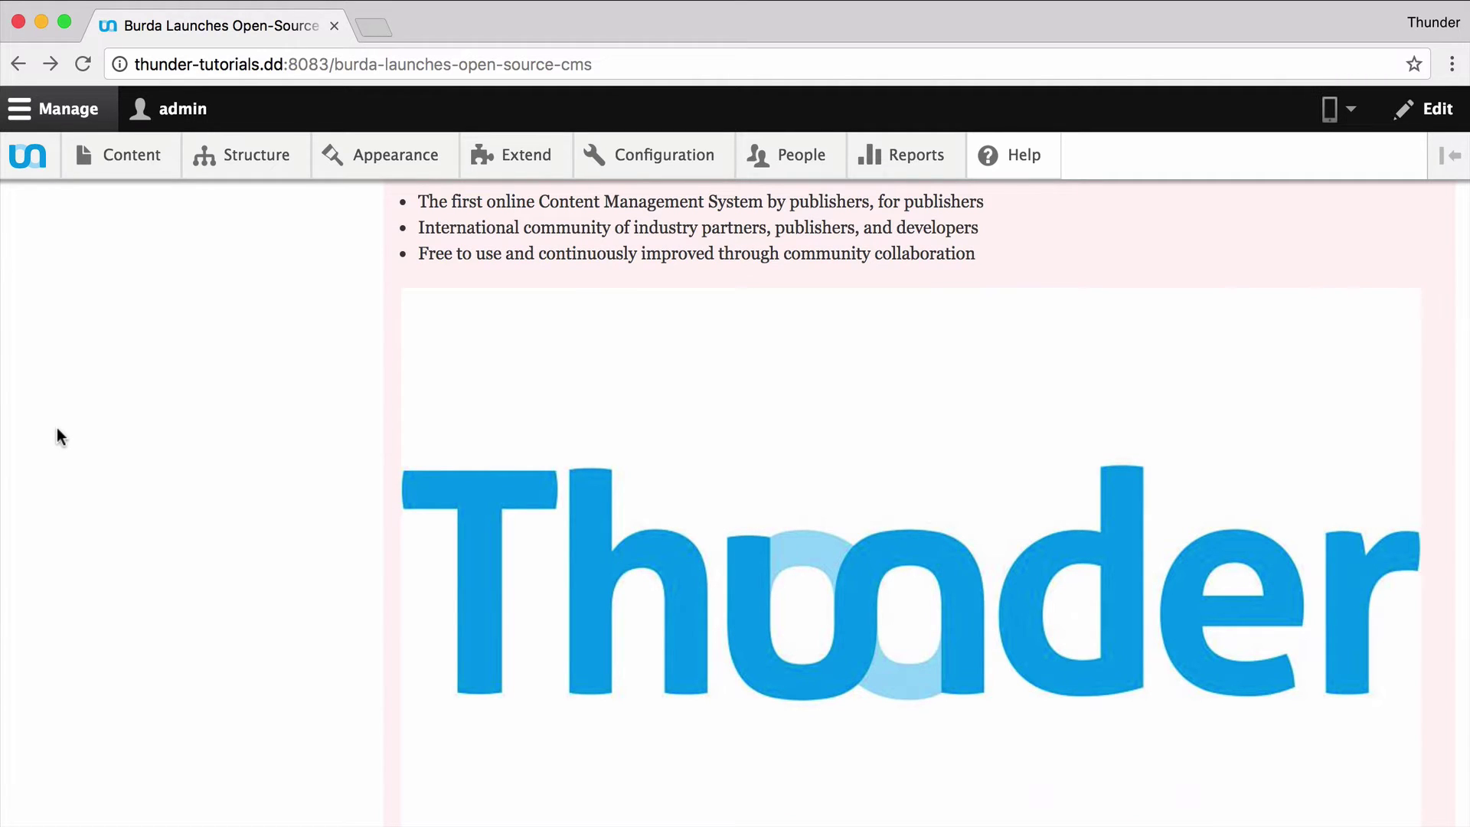
- Open the Thunder article's edit form from the Content list
scroll(57, 427, "up", 5)
scroll(57, 427, "up", 5)
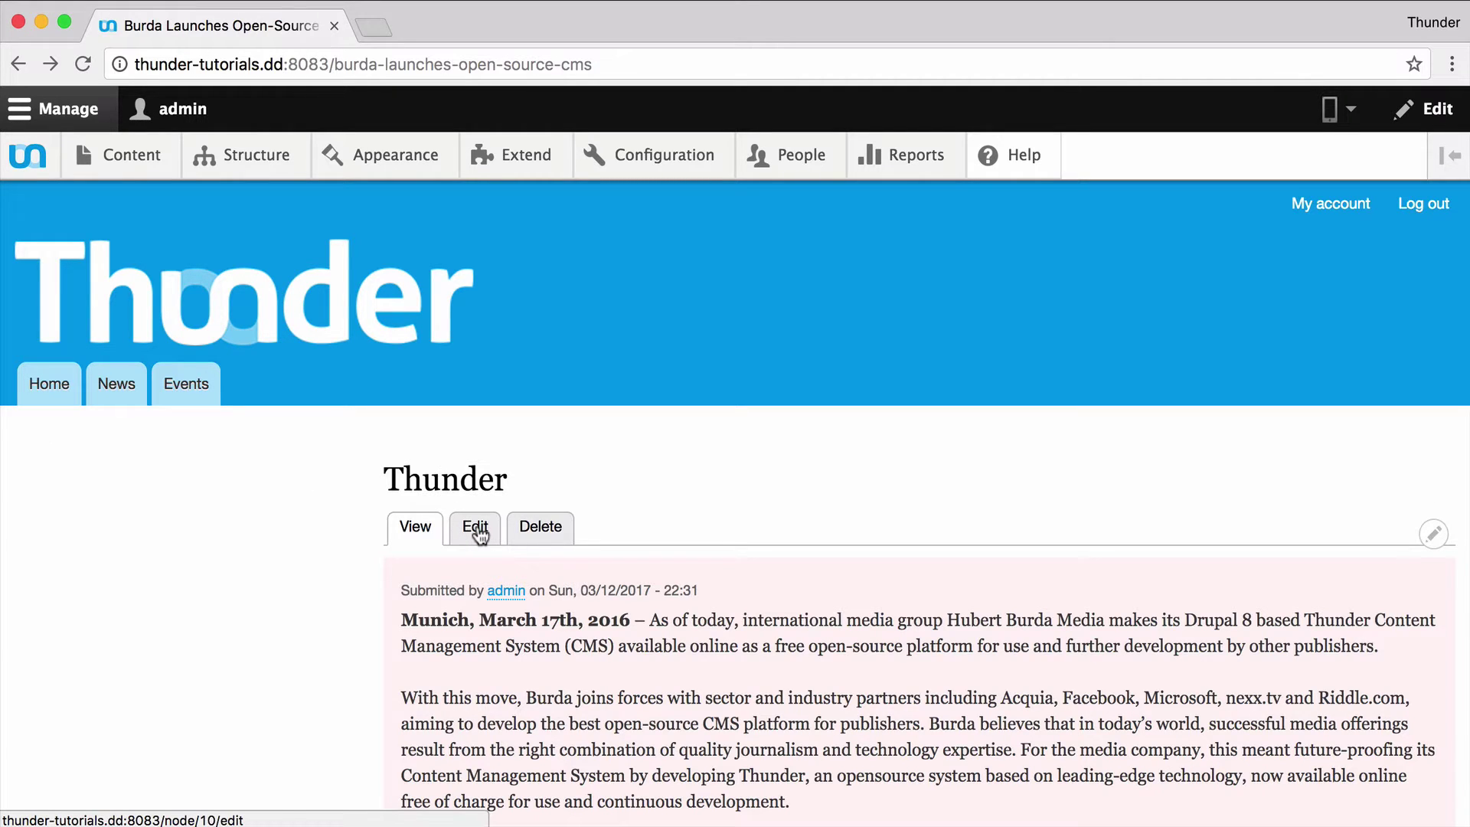
mouse_move(122, 154)
left_click(127, 167)
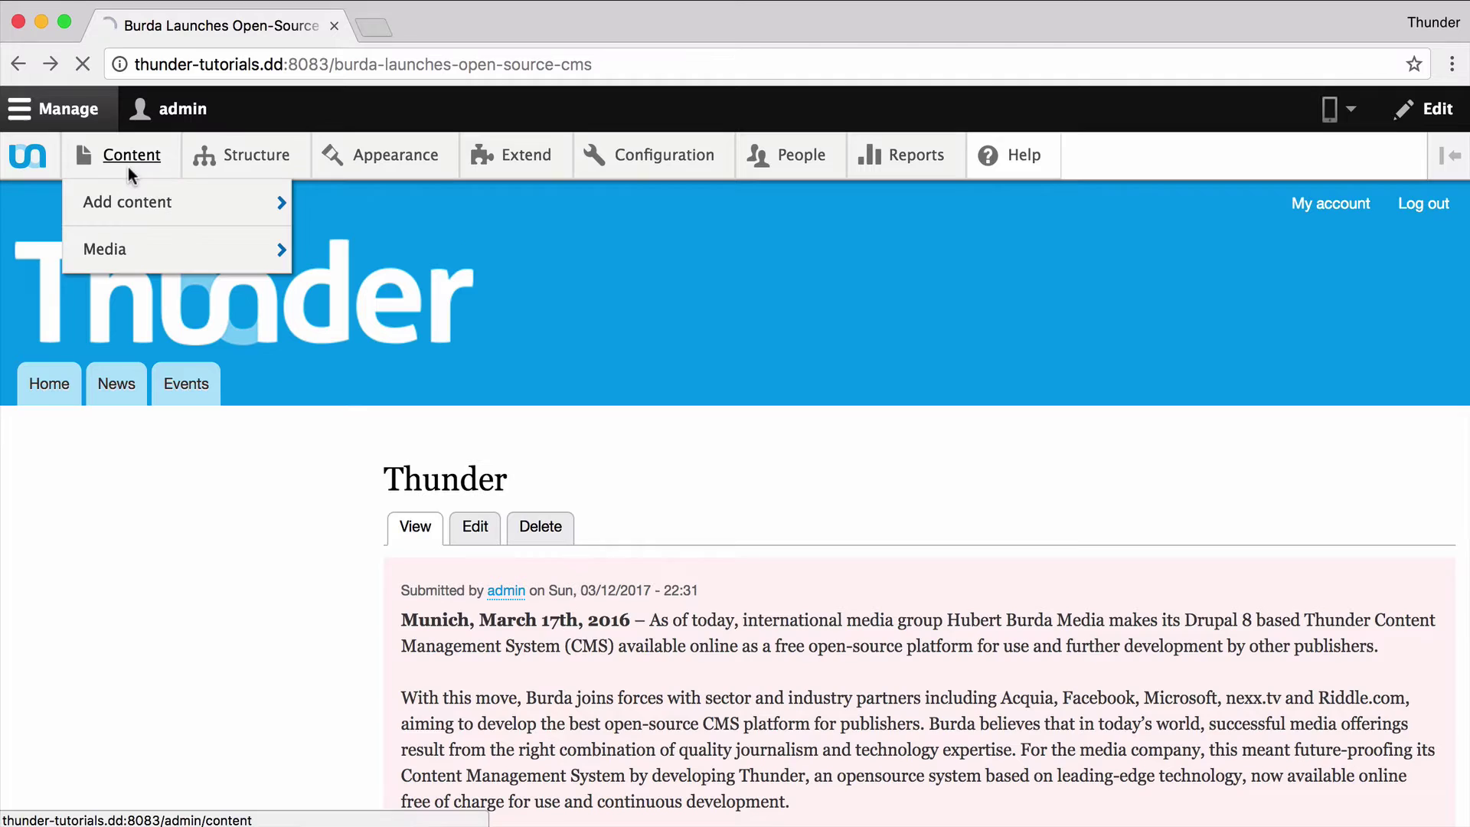
scroll(603, 462, "down", 2)
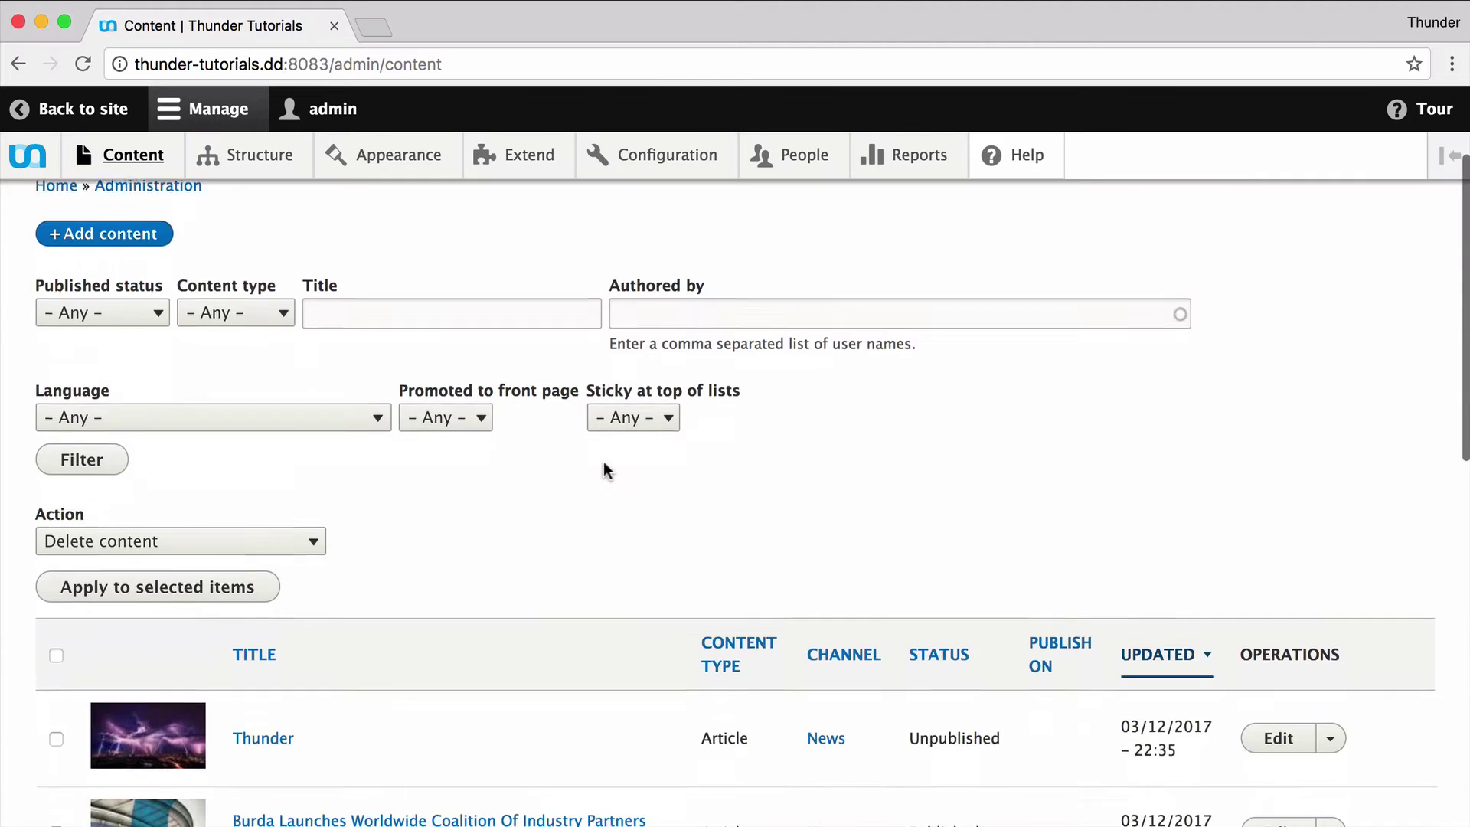
scroll(603, 470, "down", 2)
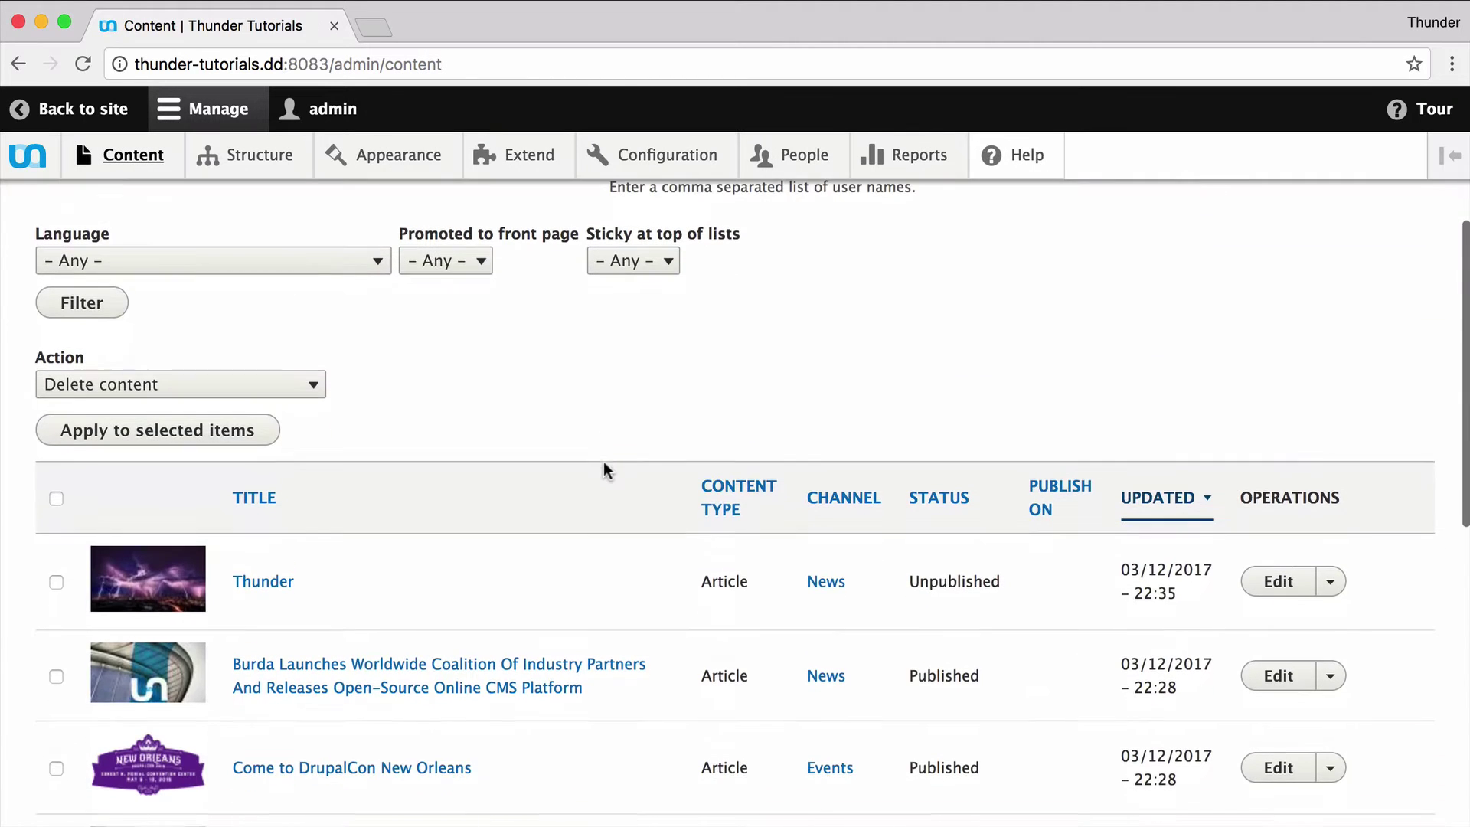
left_click(1257, 590)
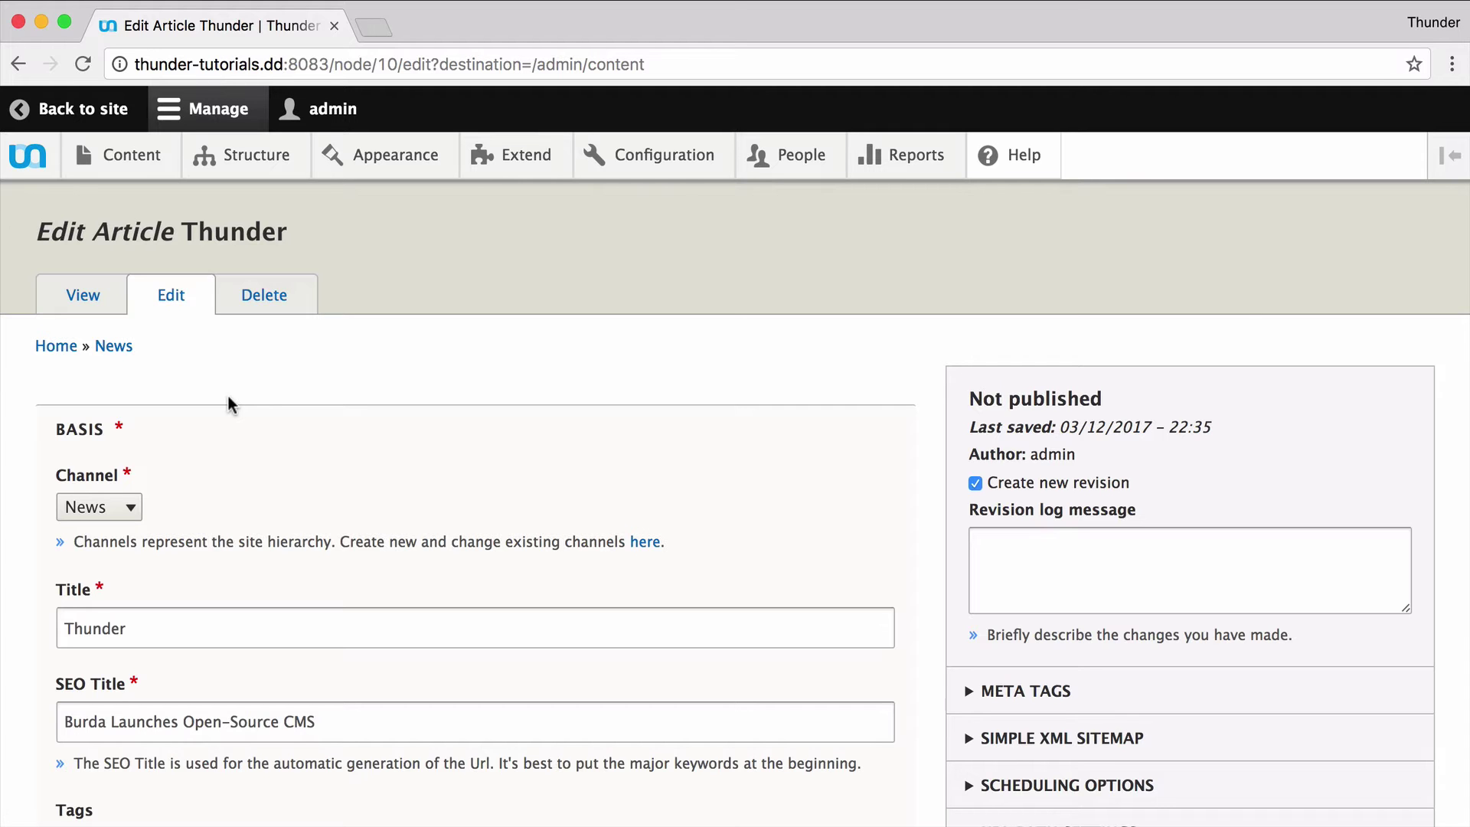
- Append an empty Gallery paragraph below the article's text paragraph
scroll(228, 397, "down", 1)
scroll(228, 397, "down", 10)
scroll(228, 397, "down", 3)
scroll(228, 397, "down", 2)
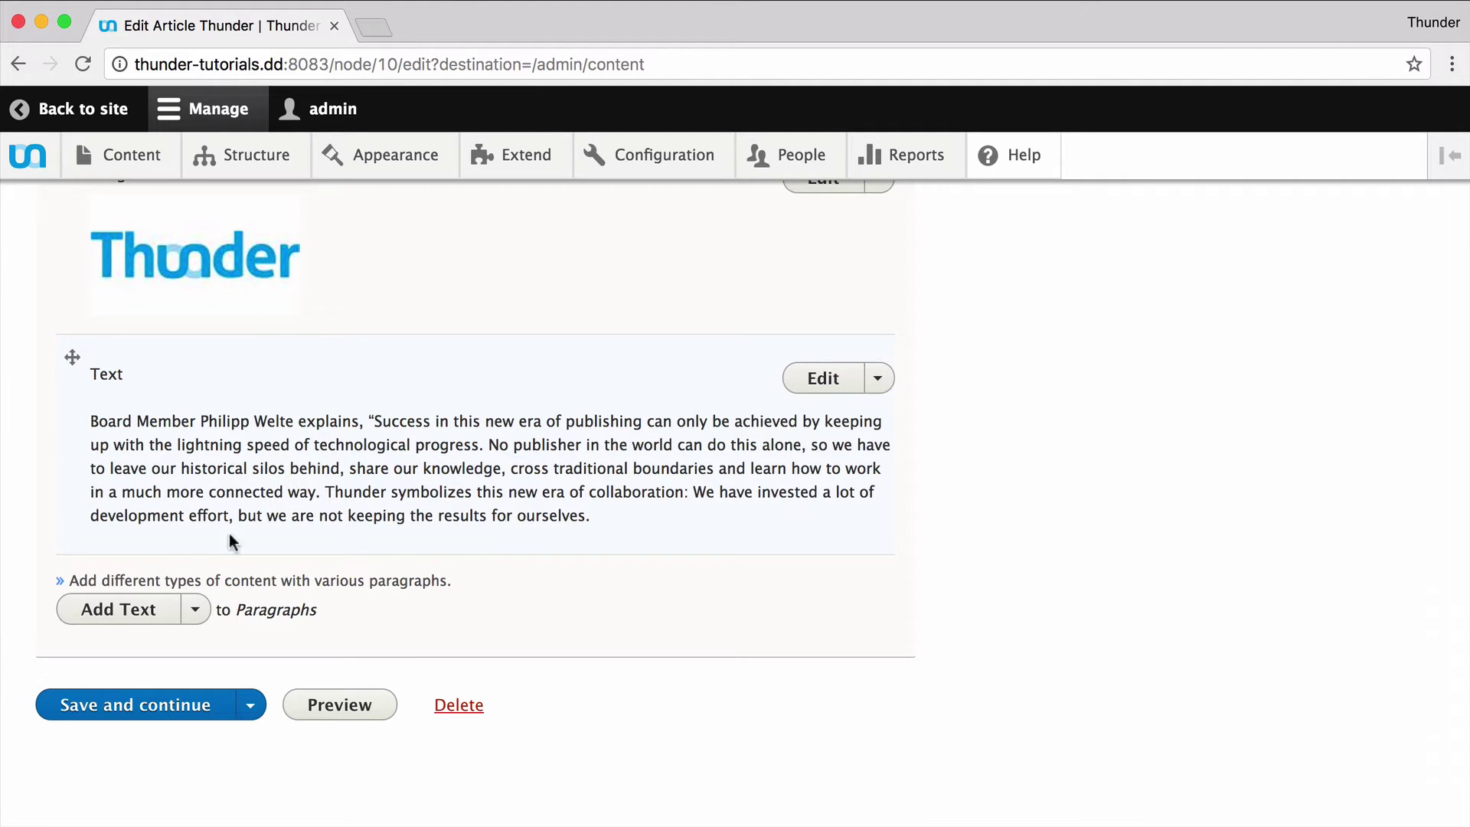
left_click(200, 610)
scroll(201, 611, "down", 3)
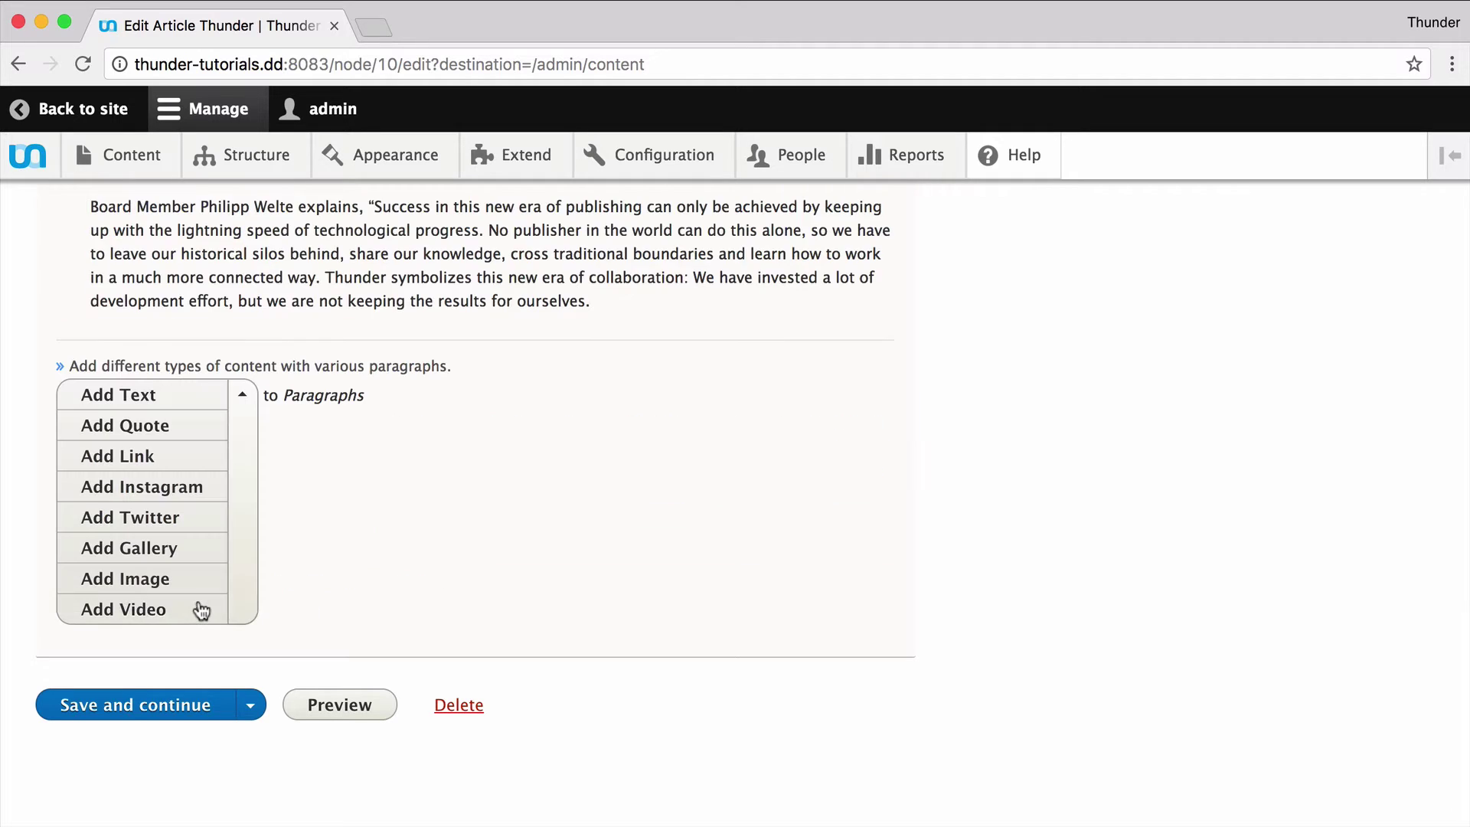
scroll(170, 580, "down", 1)
left_click(170, 580)
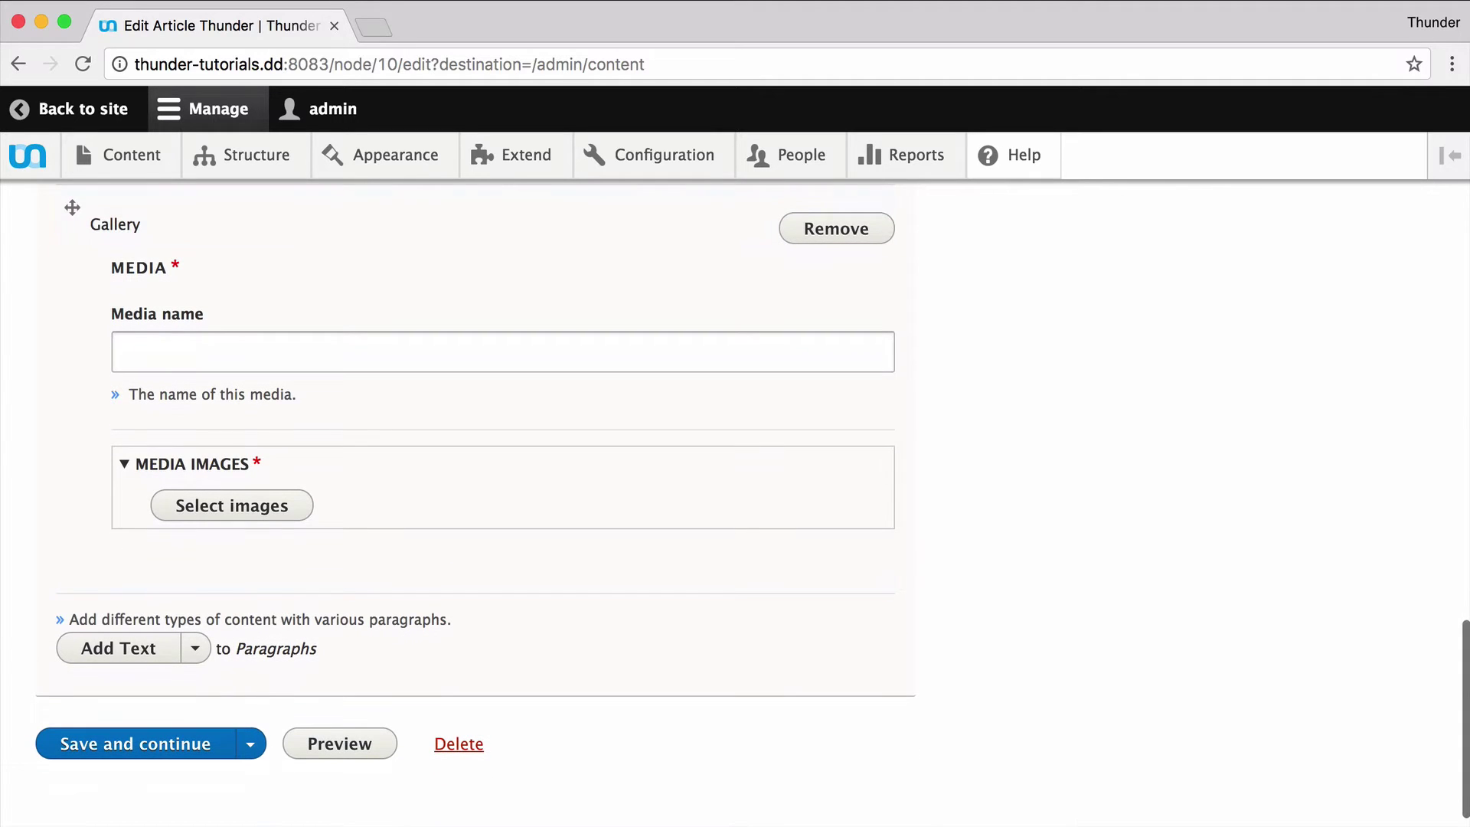
- Name the new gallery's media 'Thunder Partner Day'
left_click(181, 341)
type("Thu")
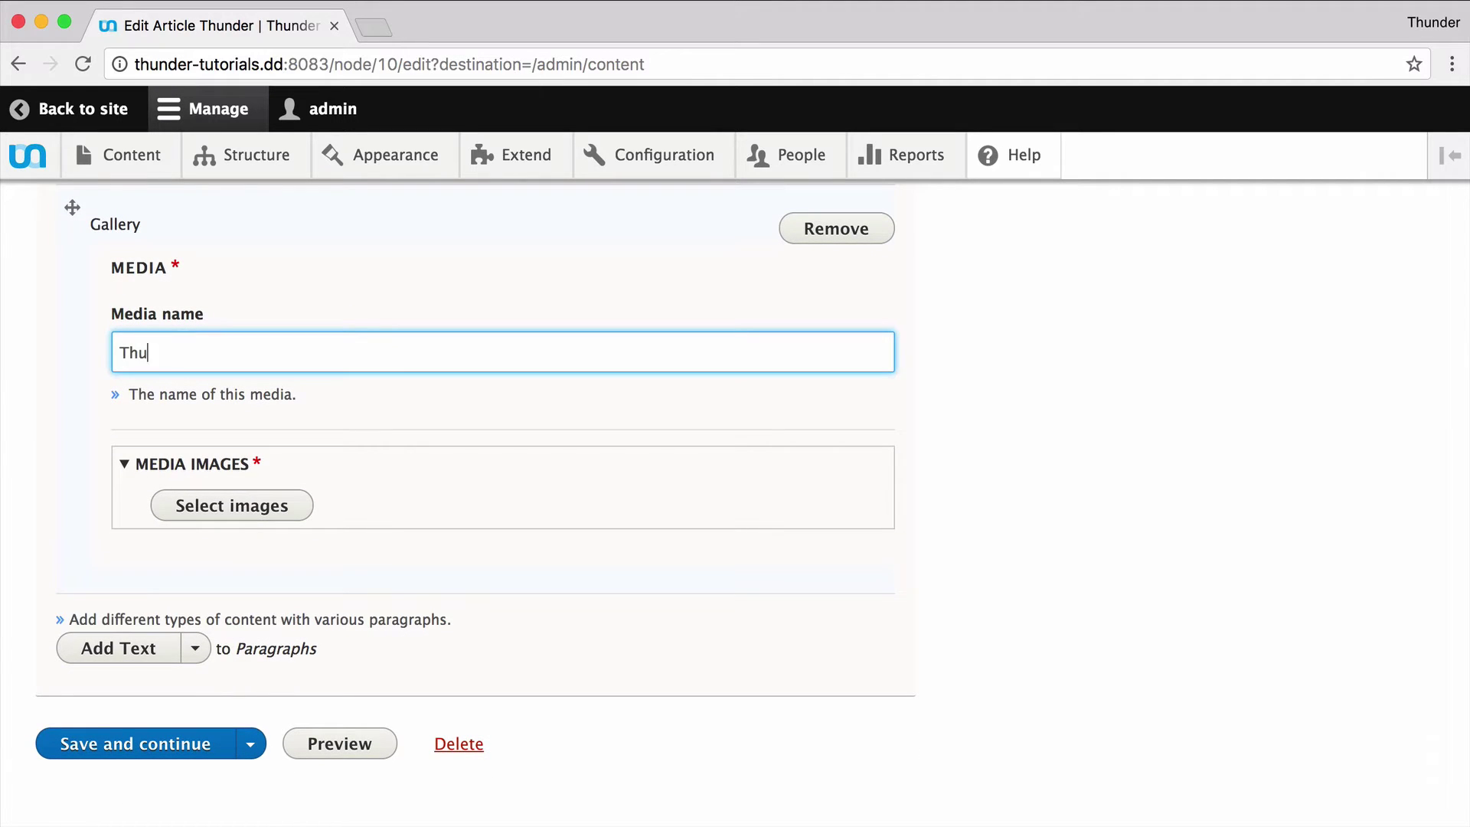
type("nder Partner ")
type("Day")
key("Tab")
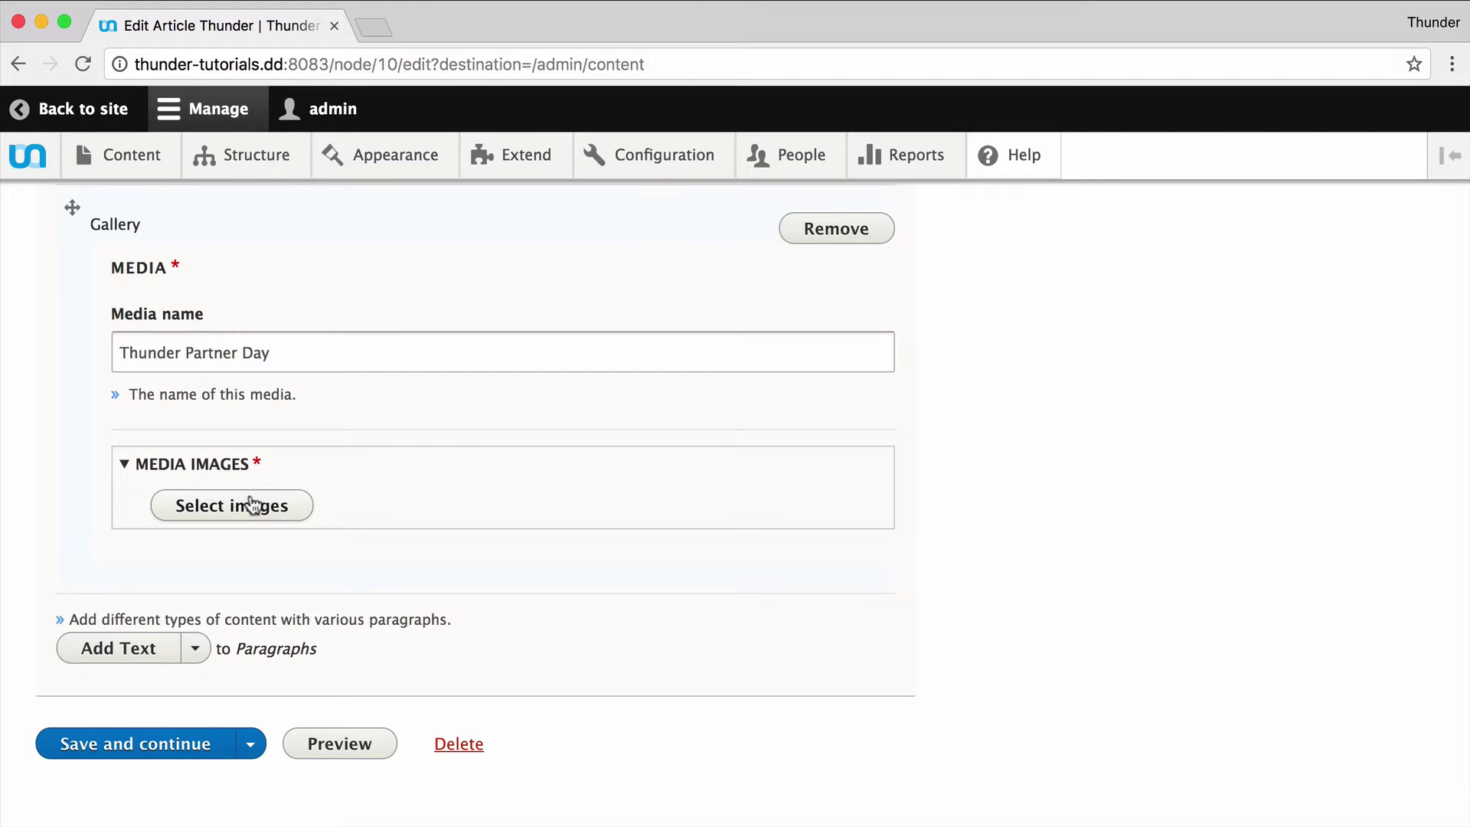
left_click(255, 501)
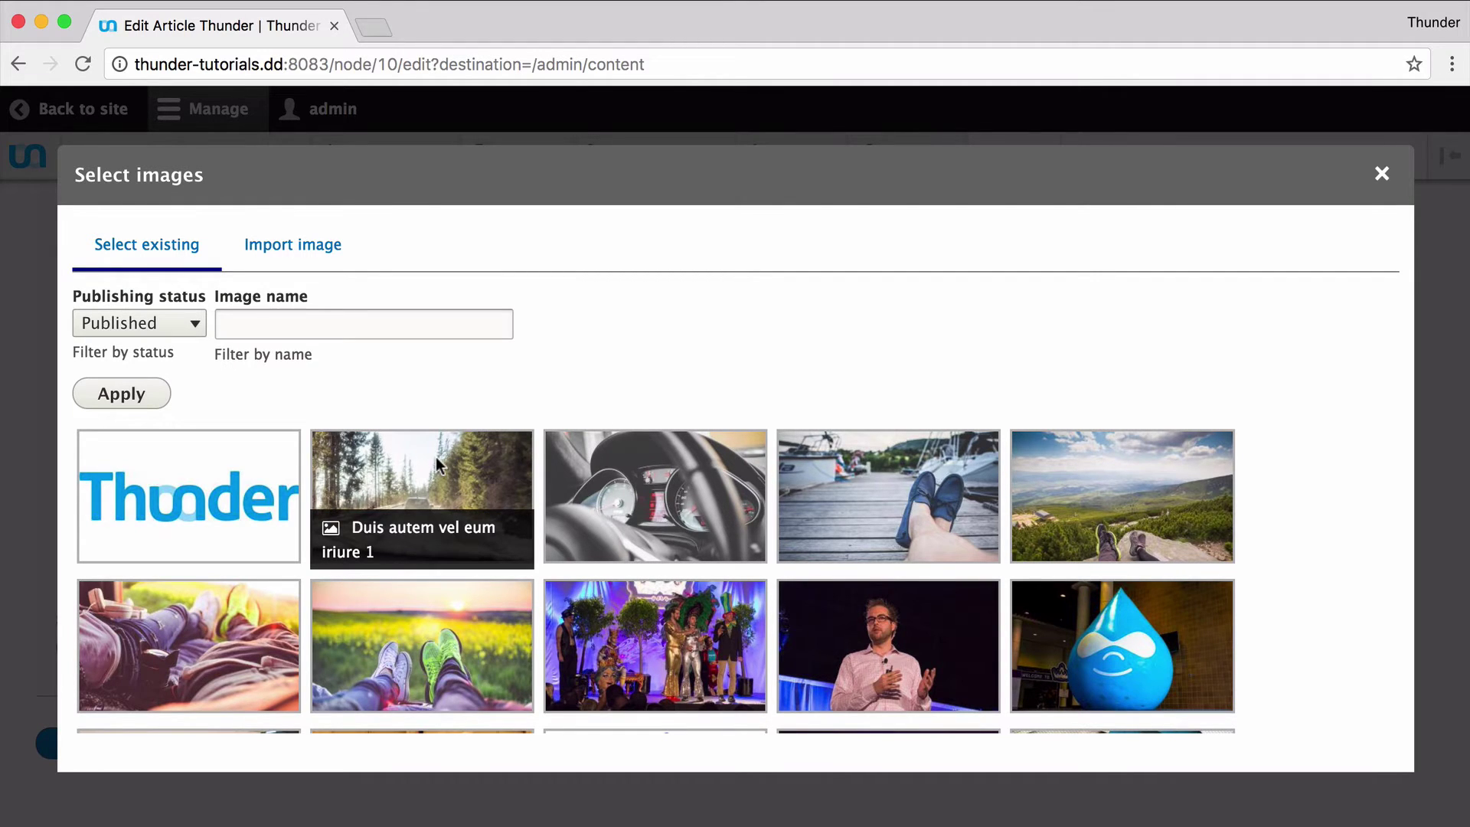
- Upload the event photos and reorder them with the laptop photo first, Thunder-chairs photo moved back
left_click(295, 253)
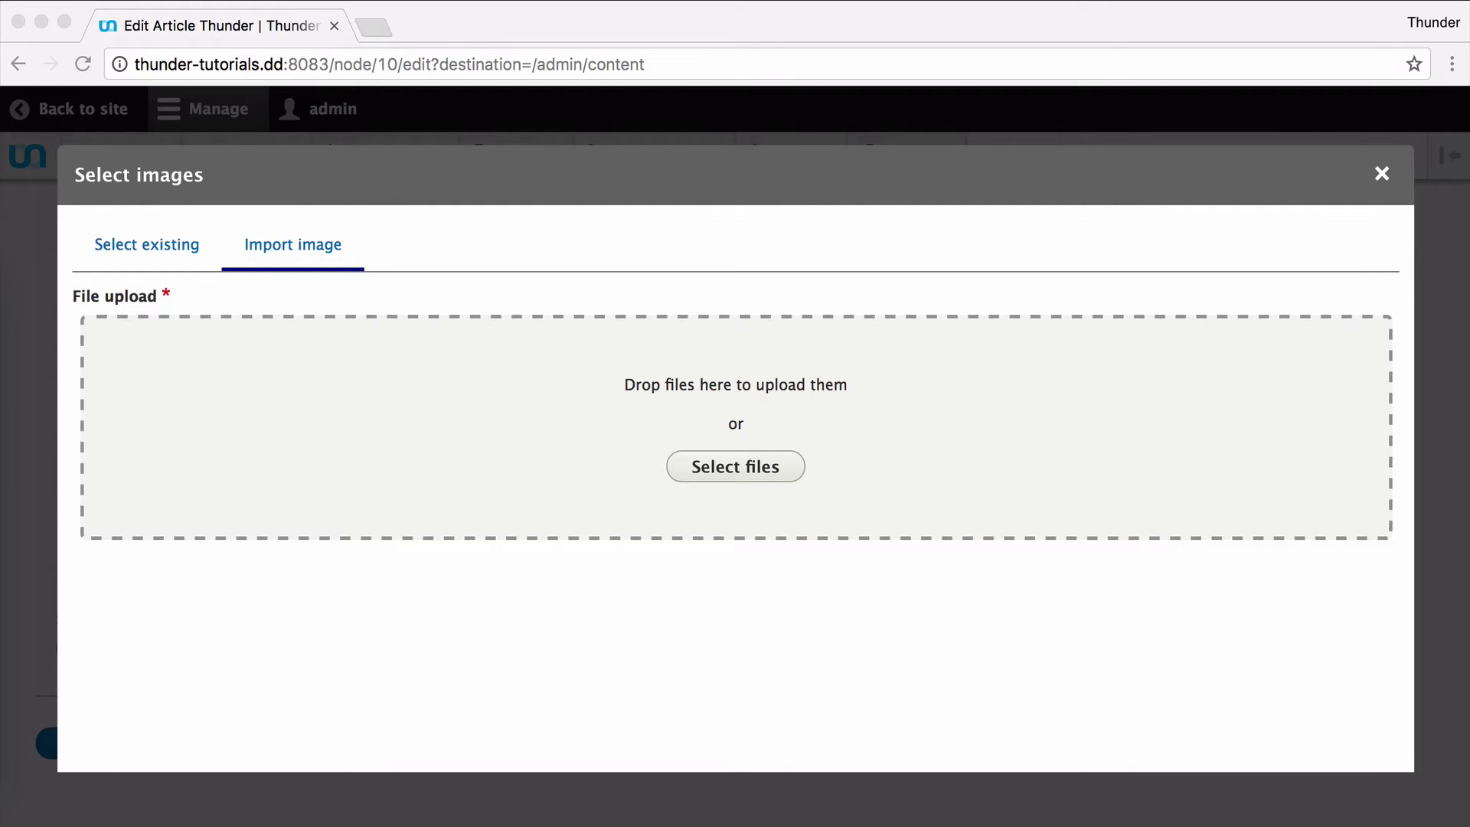
left_click_drag(8, 490, 516, 448)
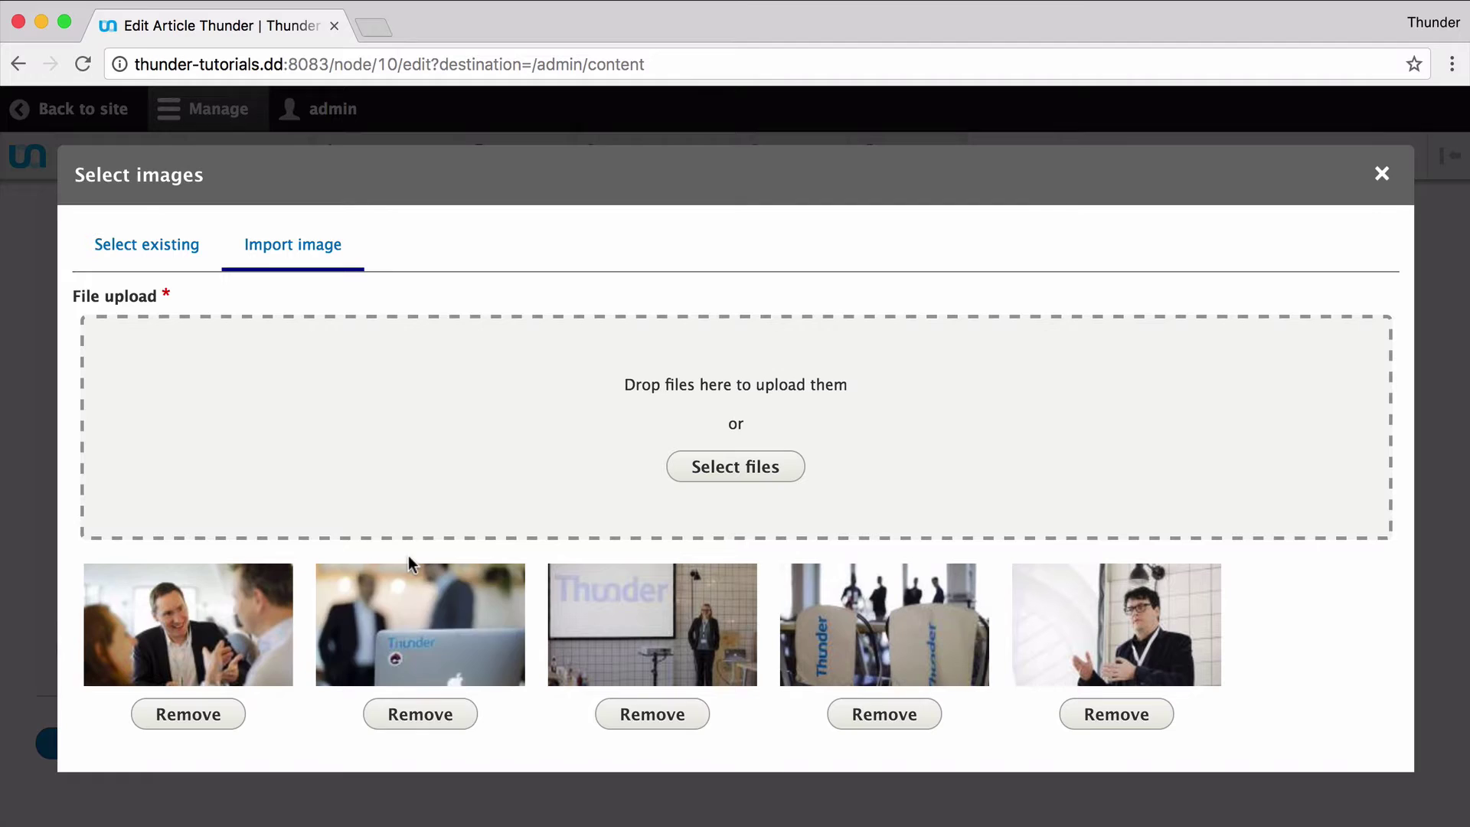
left_click_drag(427, 600, 151, 609)
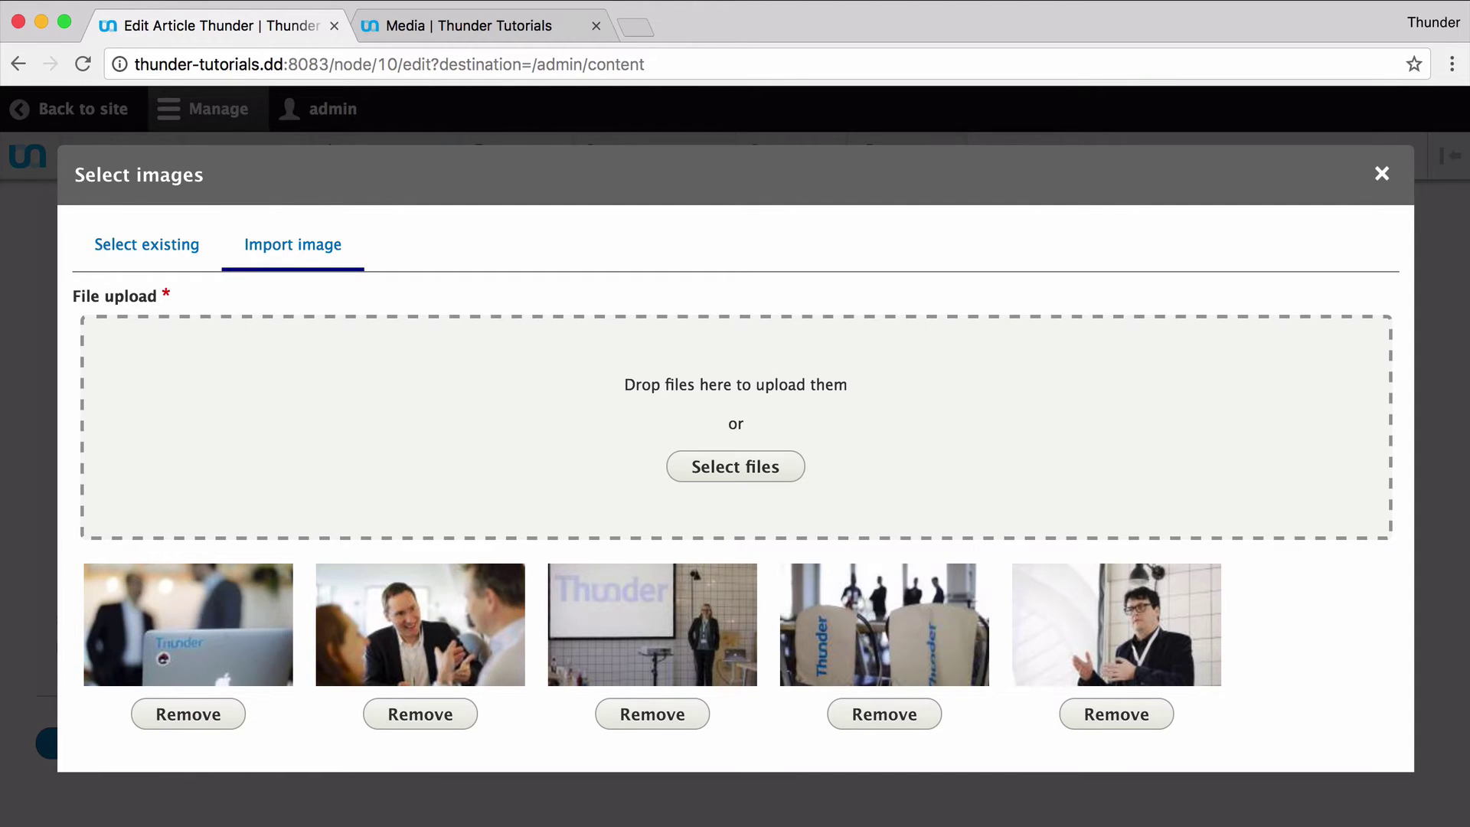
left_click_drag(371, 567, 508, 525)
left_click_drag(838, 634, 878, 713)
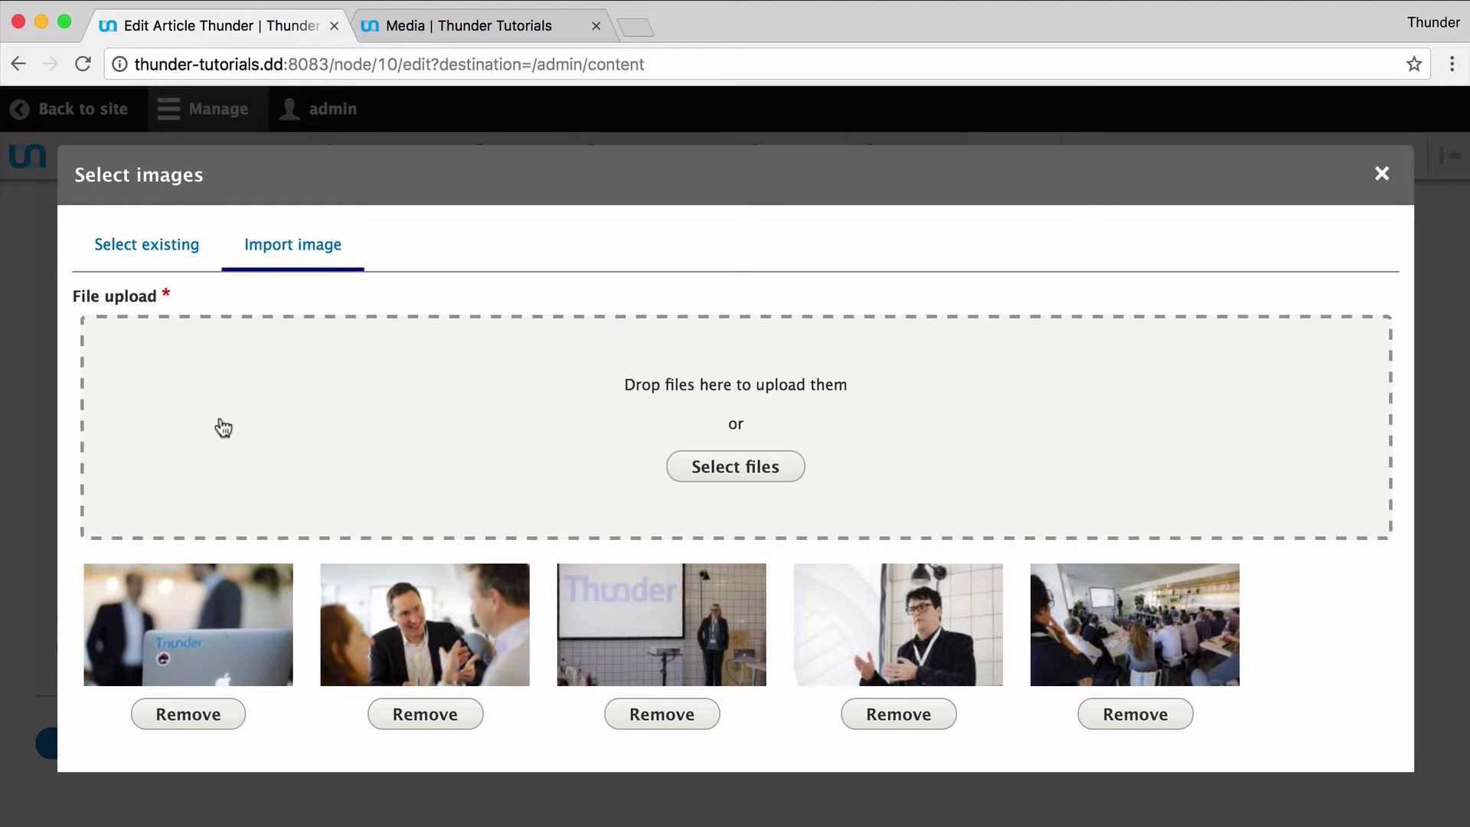
- Add the existing forest-road photo from the library after the uploaded photos
left_click(132, 260)
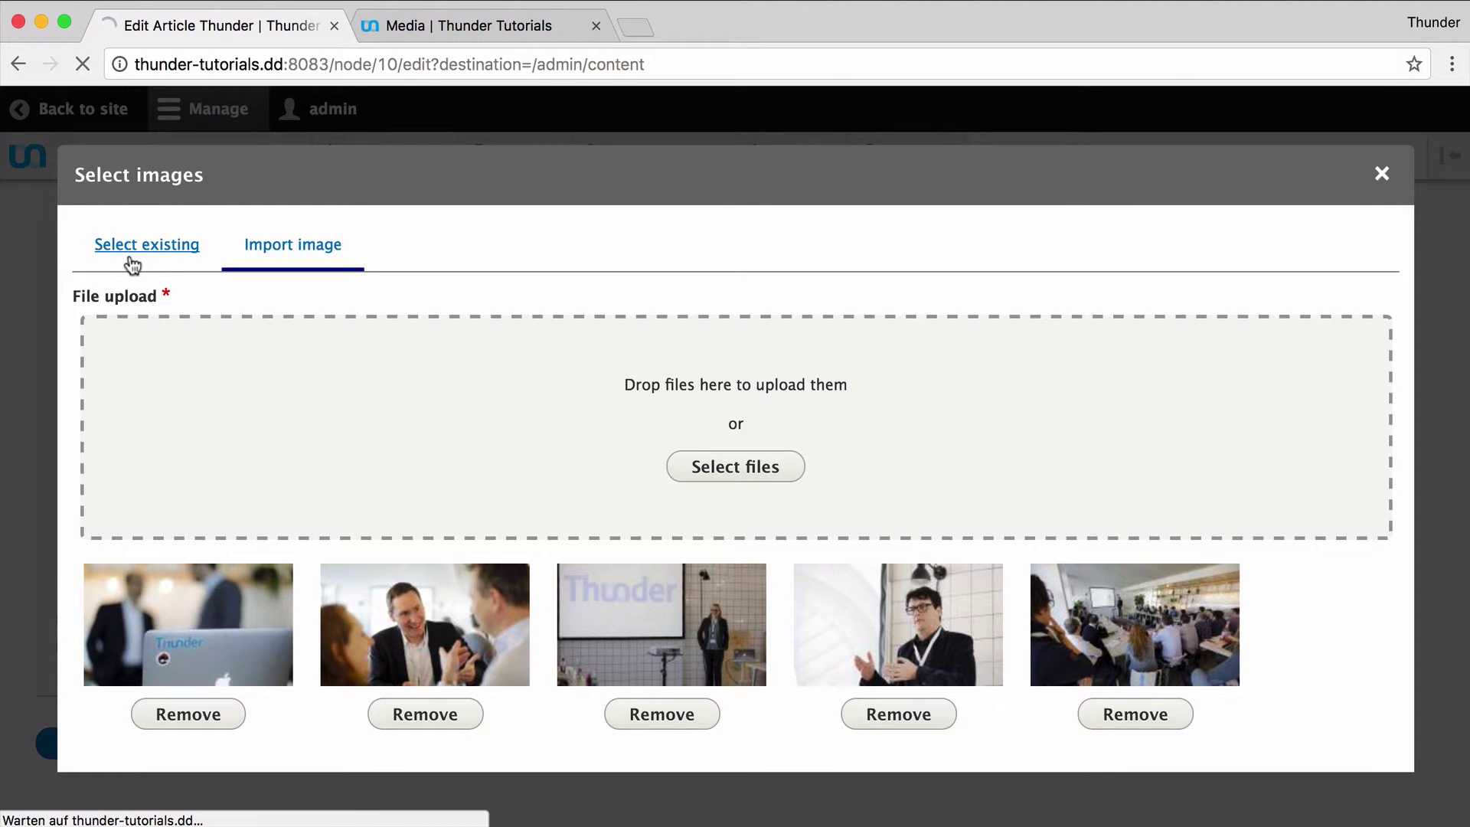
scroll(444, 388, "down", 2)
scroll(447, 385, "down", 2)
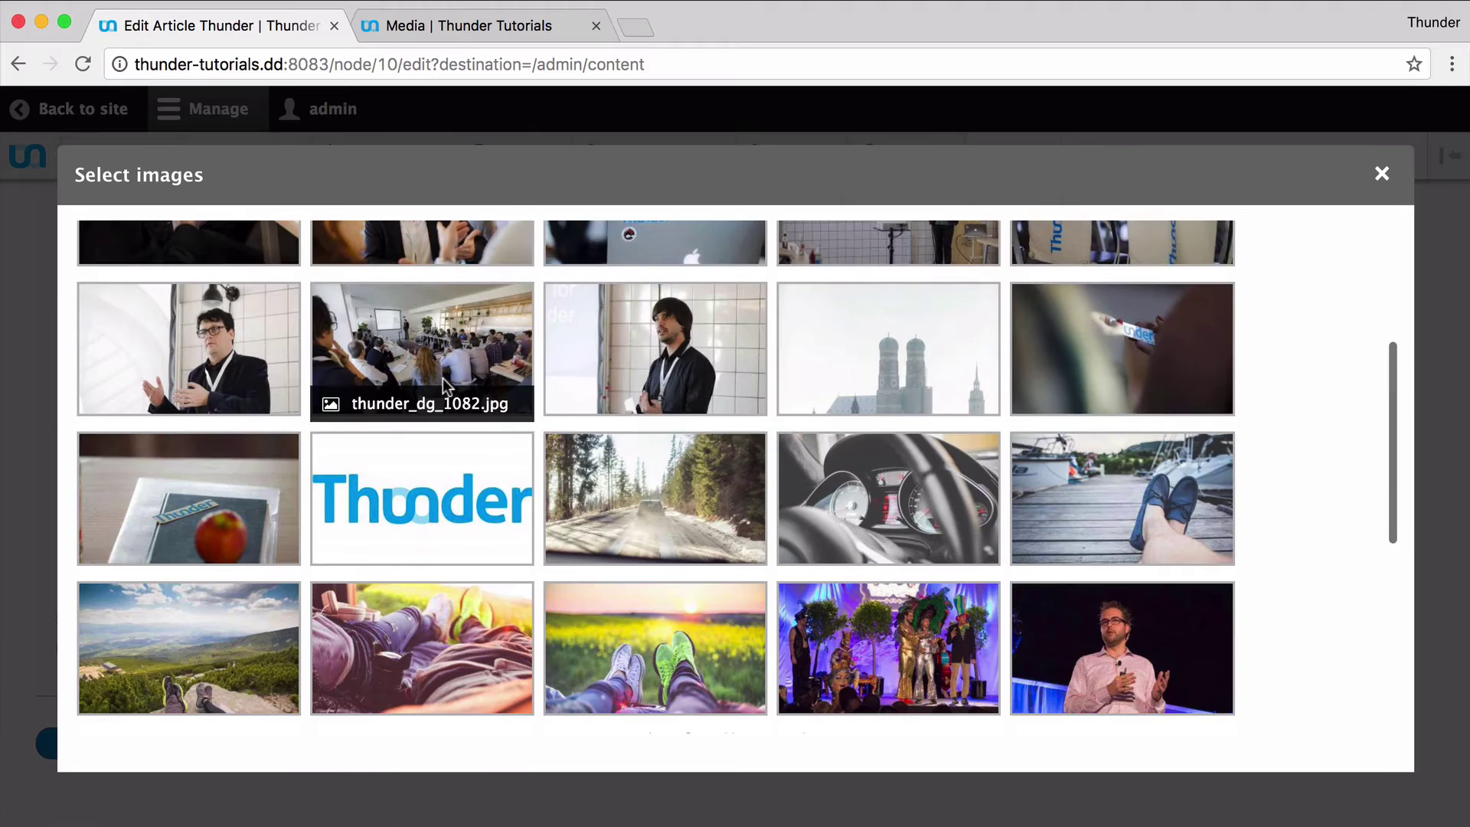
scroll(442, 378, "down", 3)
scroll(443, 378, "up", 1)
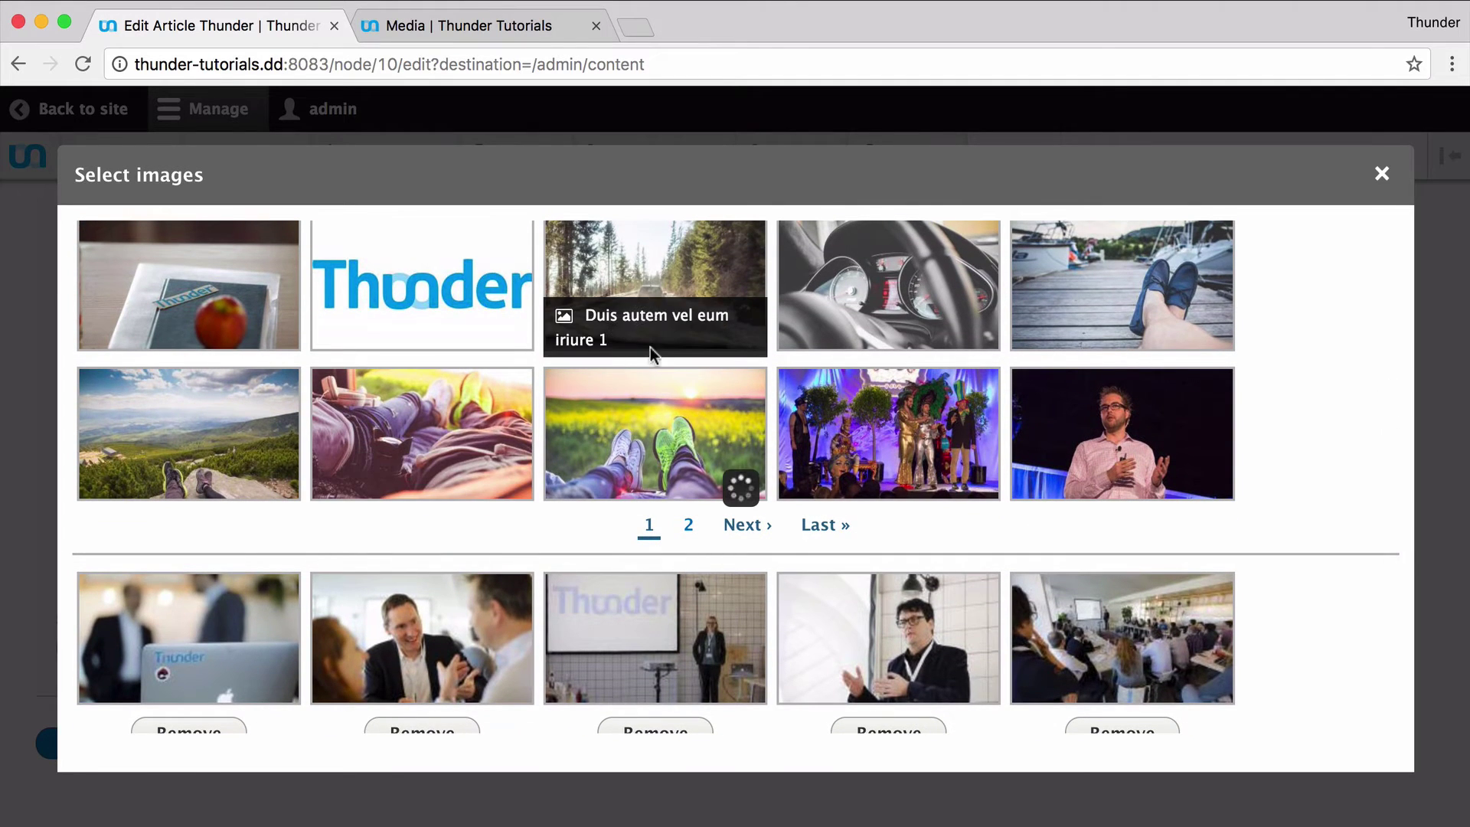
scroll(659, 501, "down", 3)
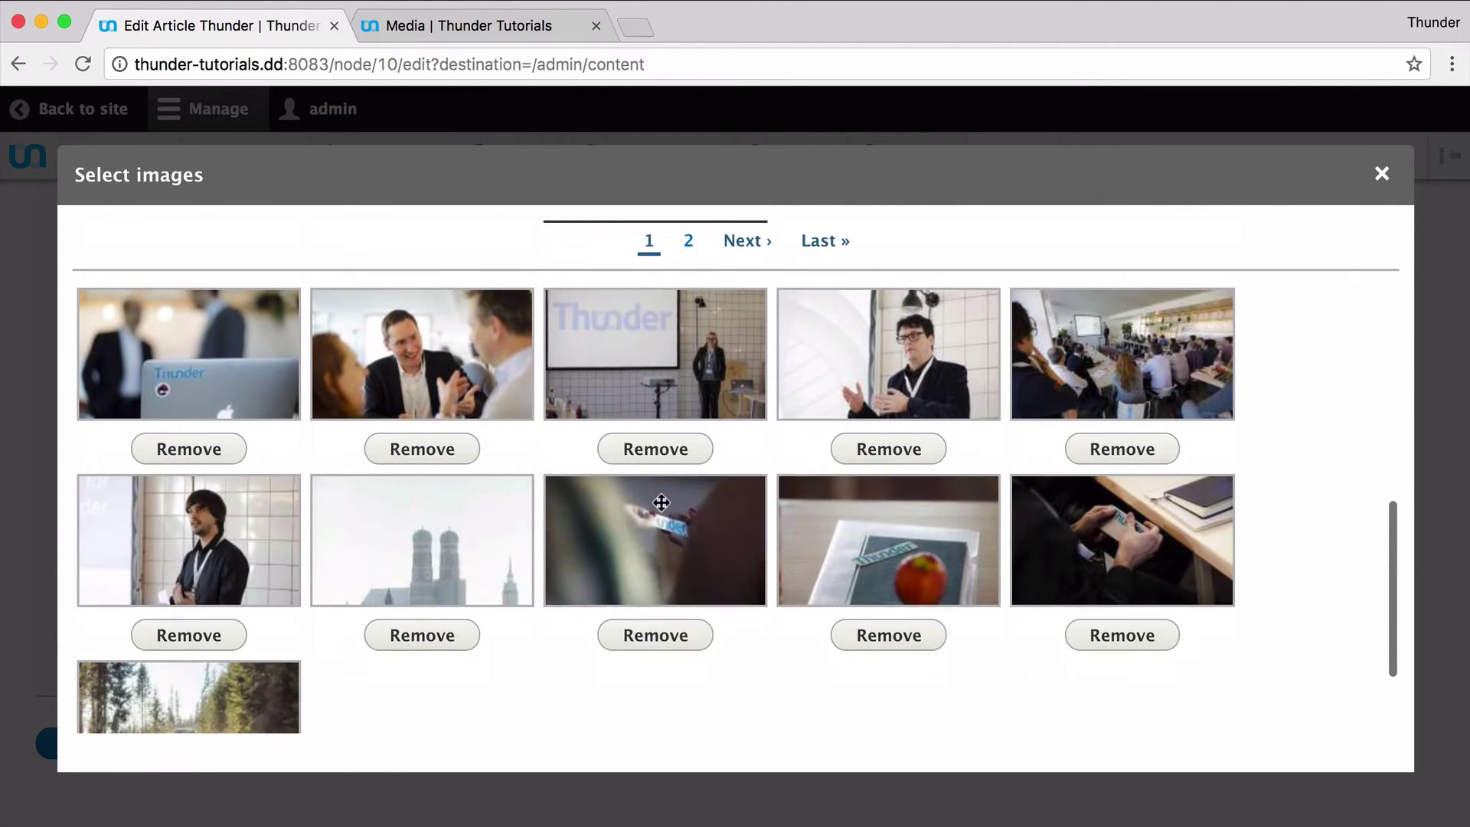
scroll(660, 501, "down", 2)
left_click_drag(278, 546, 113, 549)
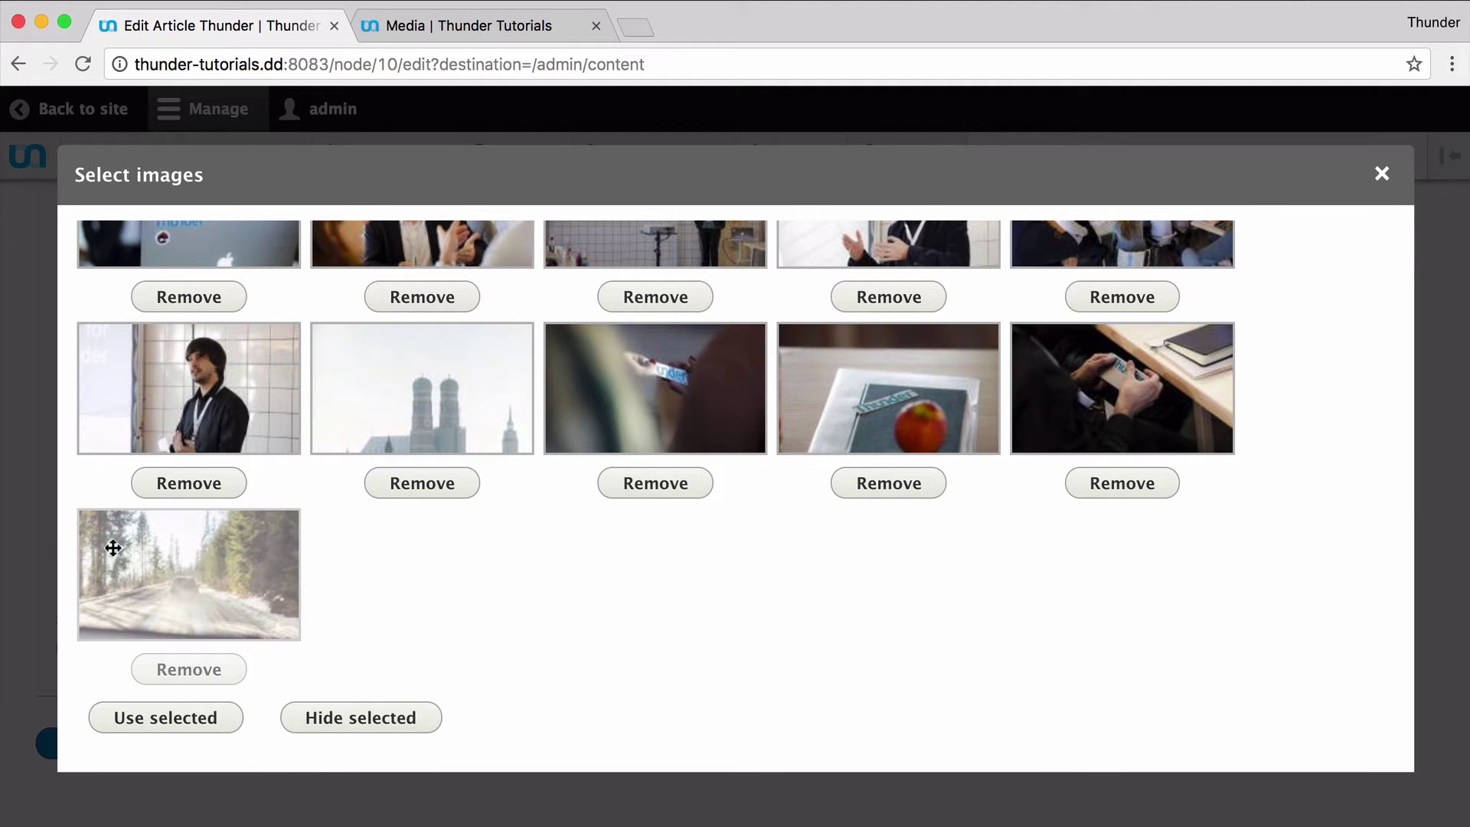
left_click_drag(138, 598, 383, 608)
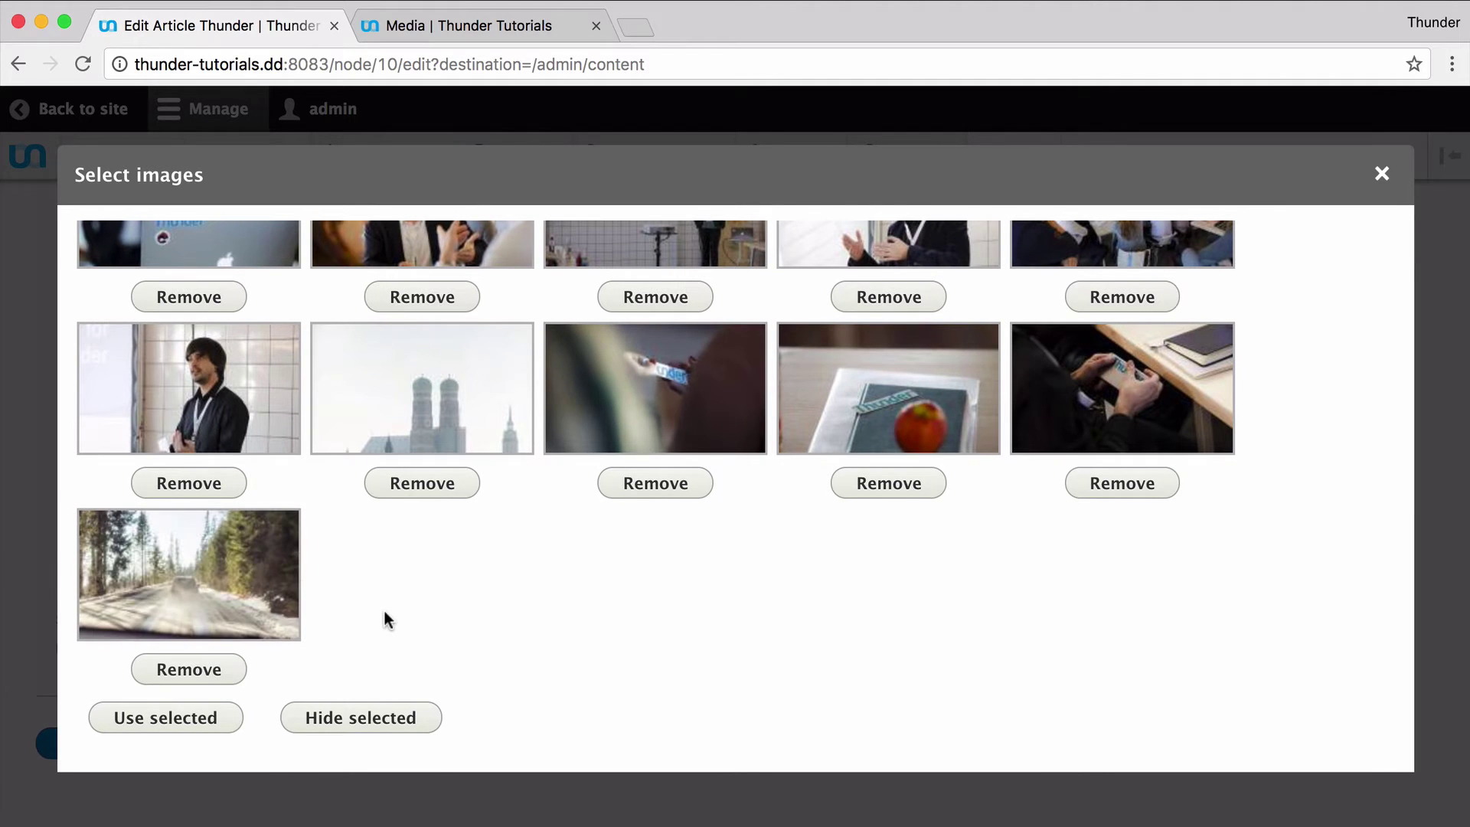
- Insert the selected images into the gallery and move the speaker photo to the second row's middle
left_click(191, 723)
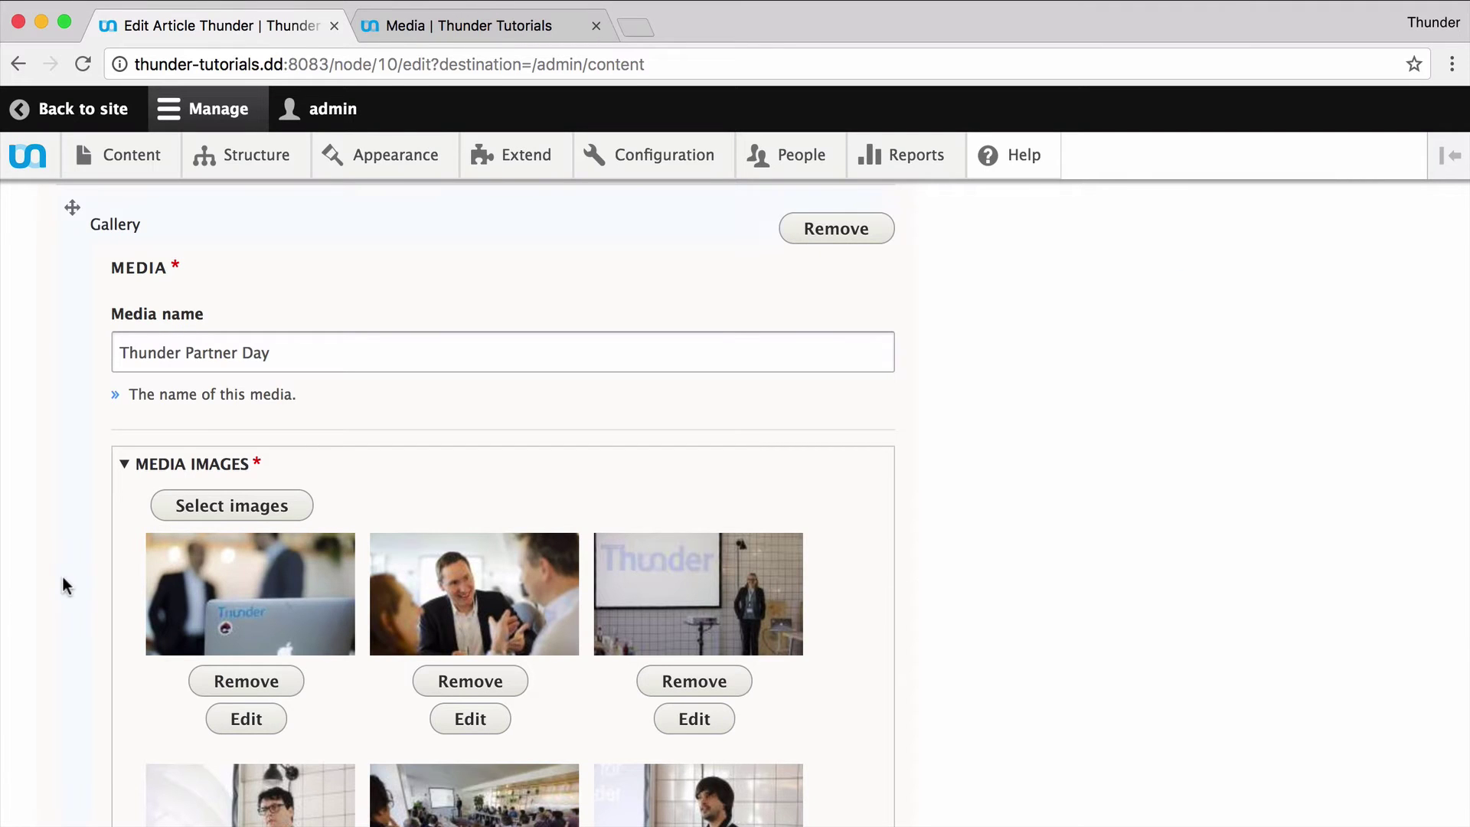
scroll(62, 577, "down", 4)
scroll(62, 577, "down", 3)
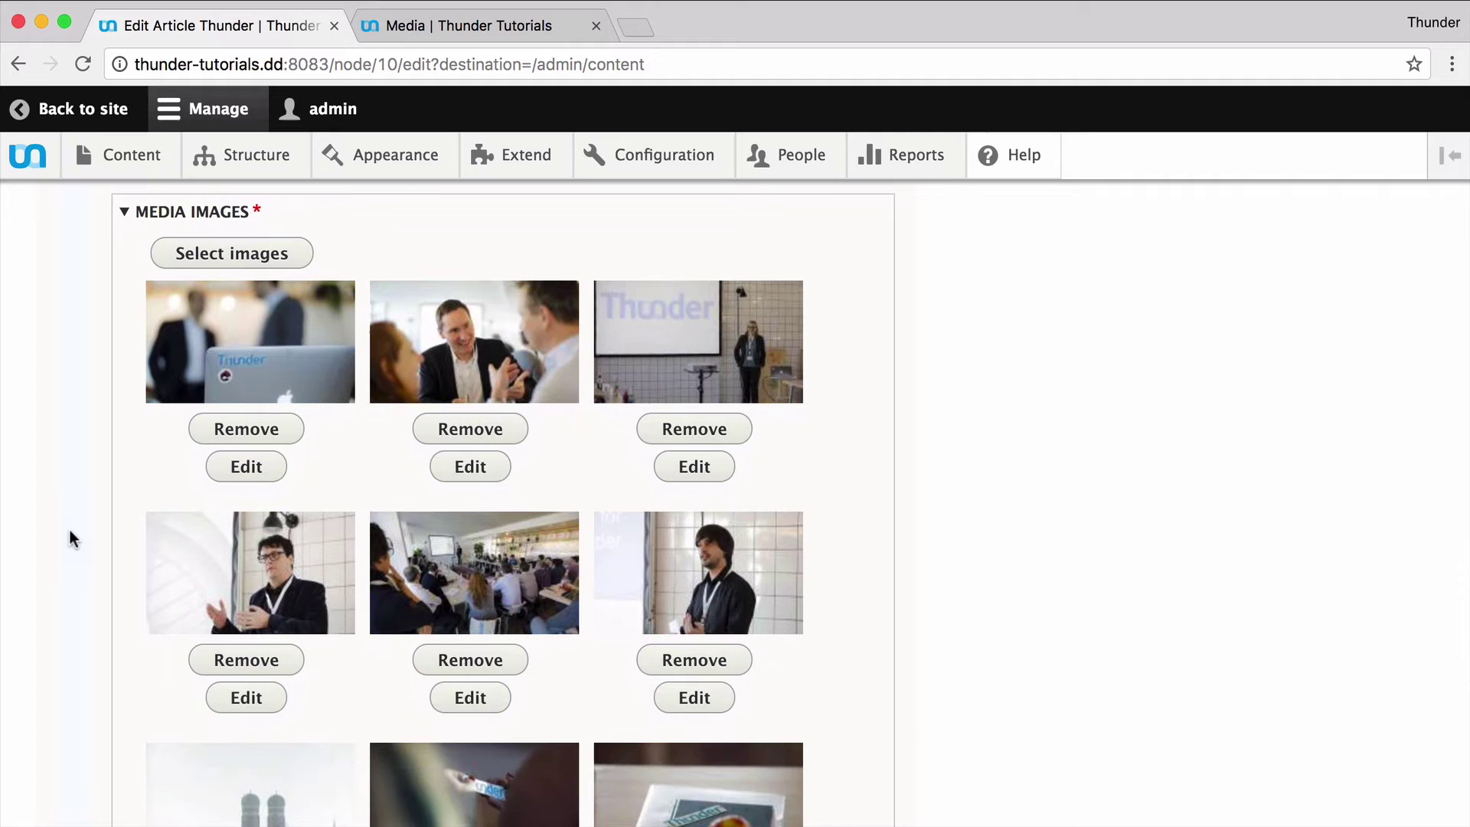
left_click_drag(180, 566, 513, 578)
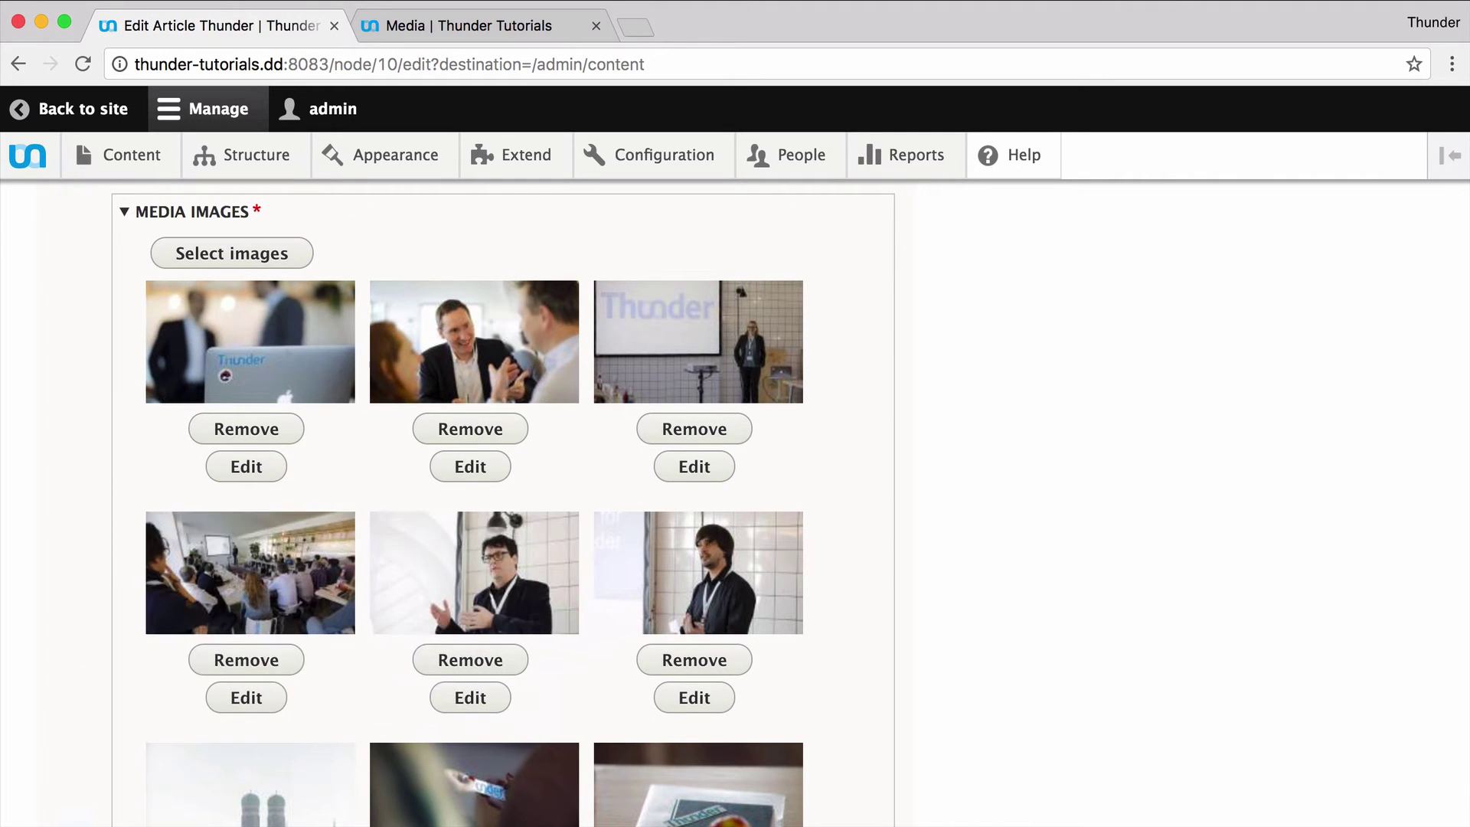
scroll(67, 523, "down", 3)
left_click_drag(246, 558, 254, 561)
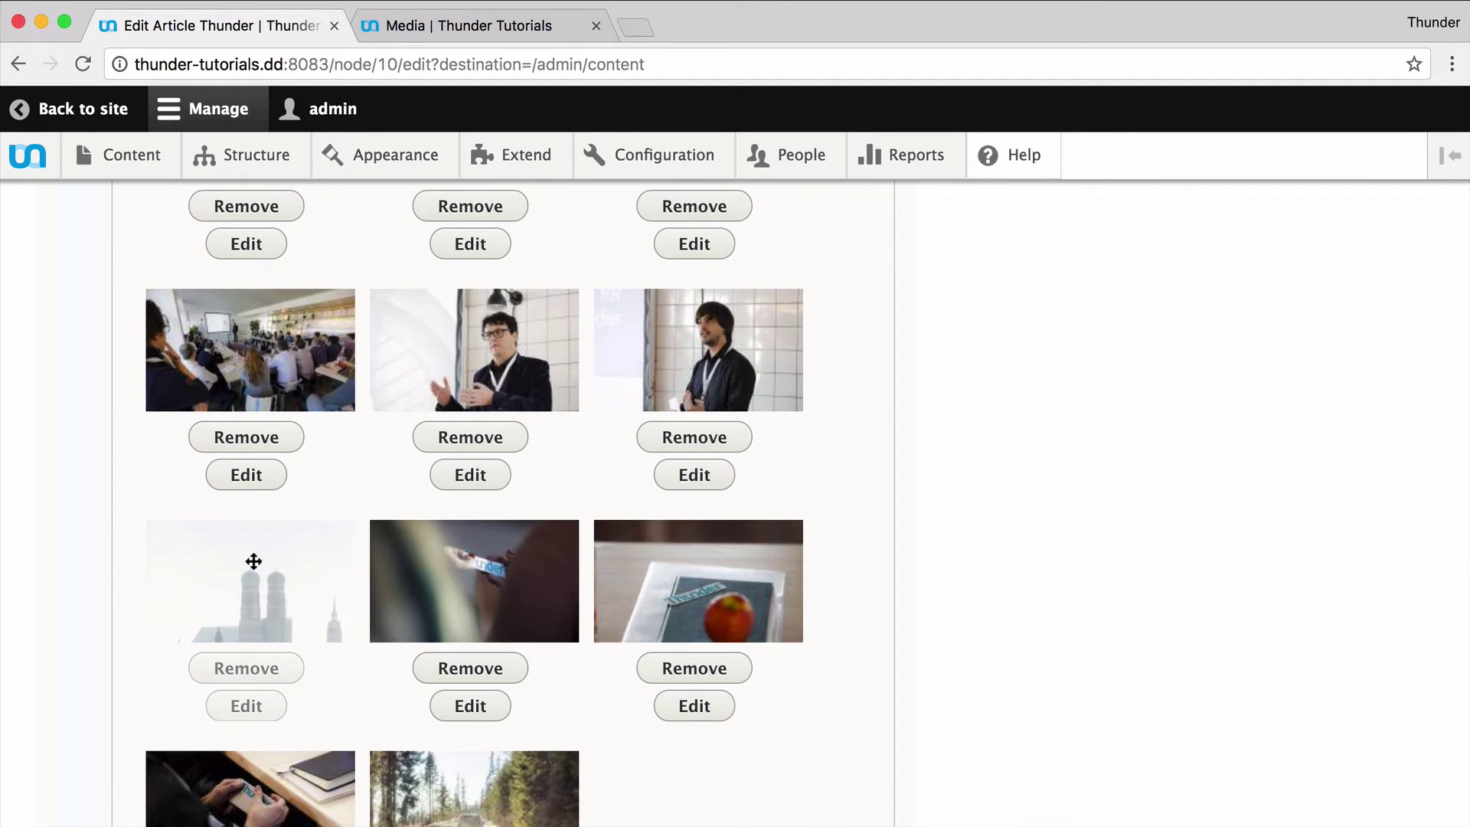
- Move thunder_dg_2031.jpg's focal point onto the church towers and preview the resulting crops
left_click(240, 705)
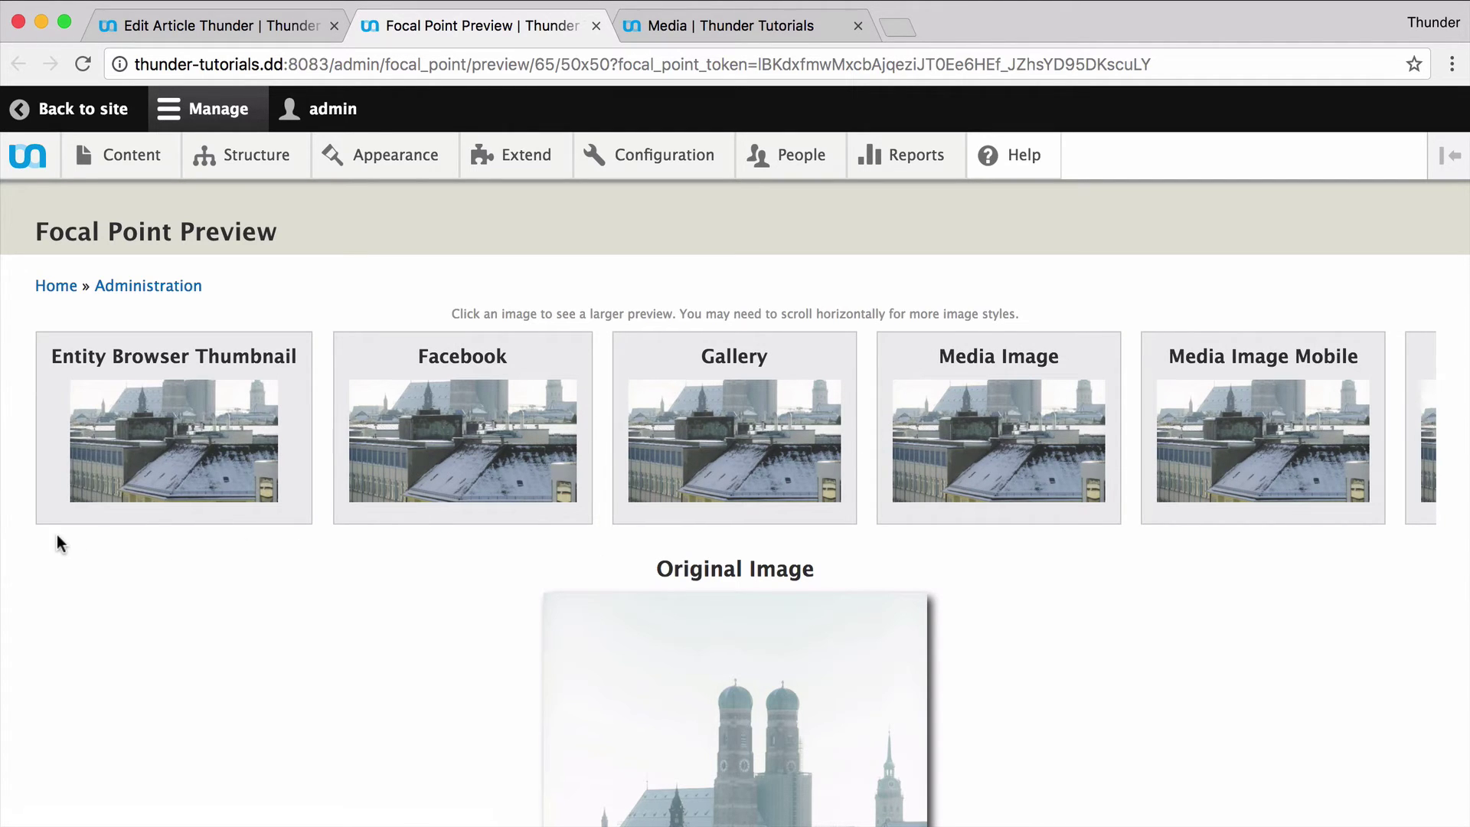
left_click(595, 26)
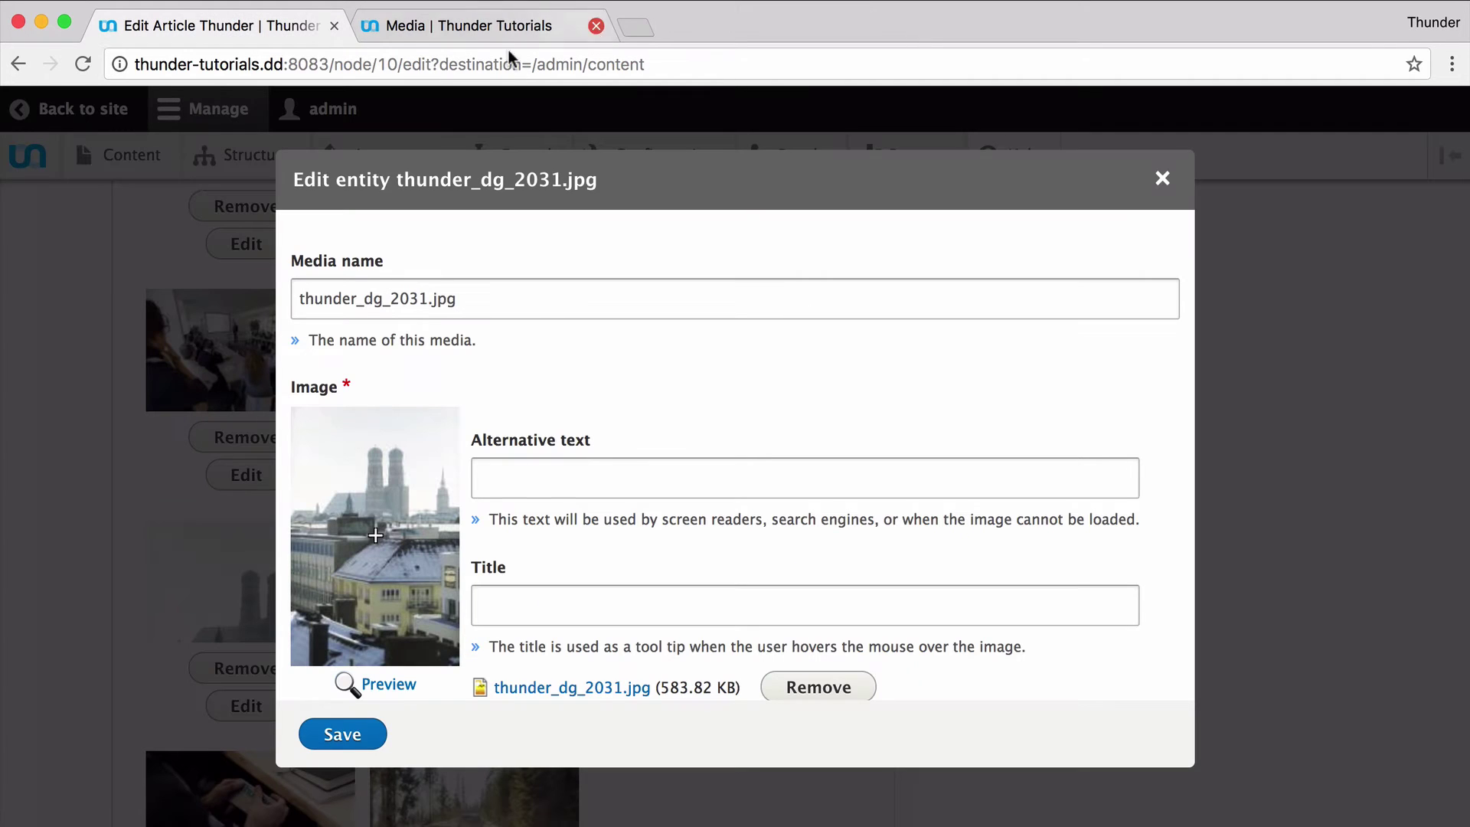
left_click_drag(375, 535, 385, 479)
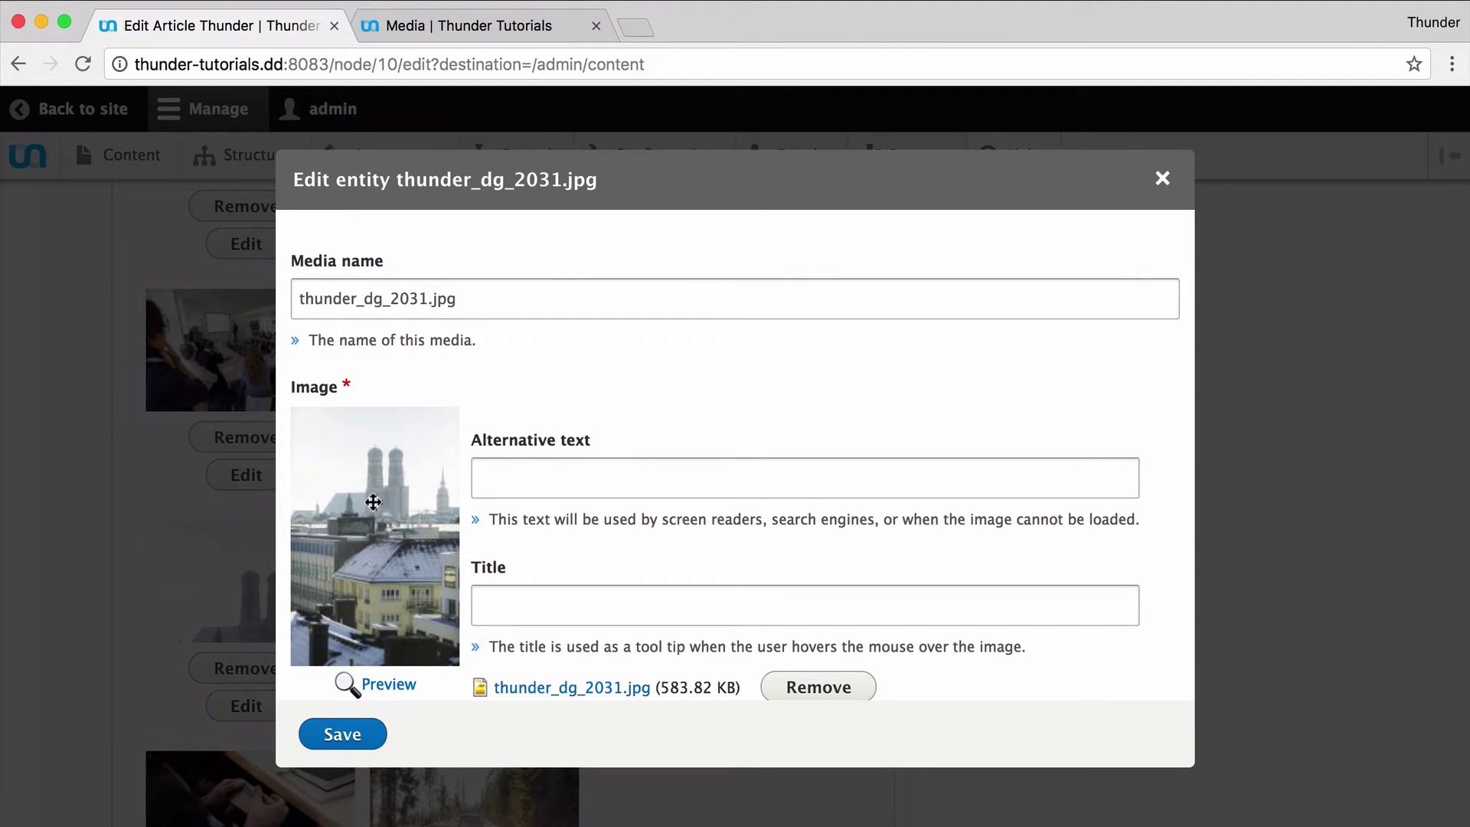
left_click(389, 684)
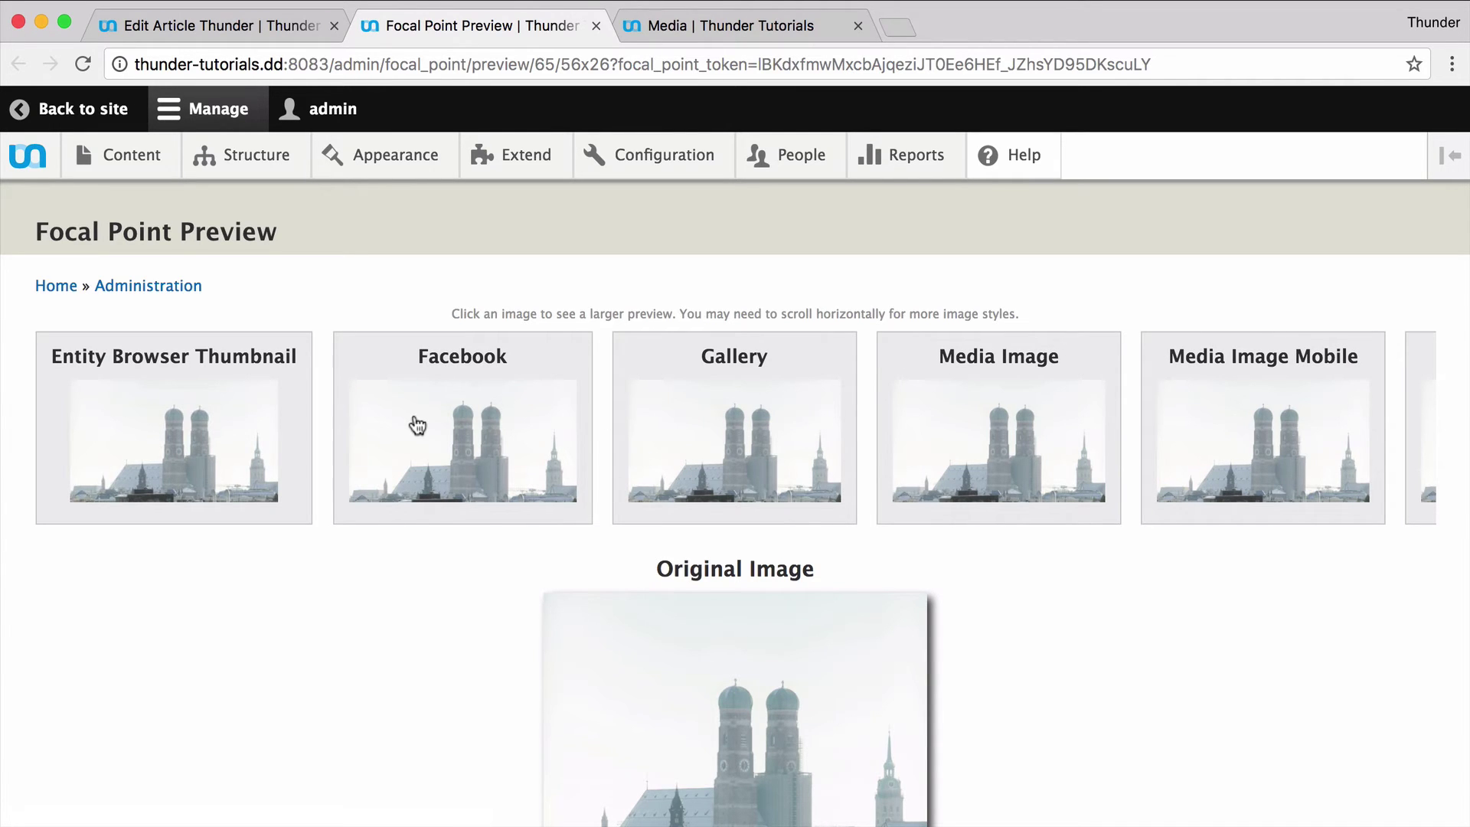
left_click(596, 26)
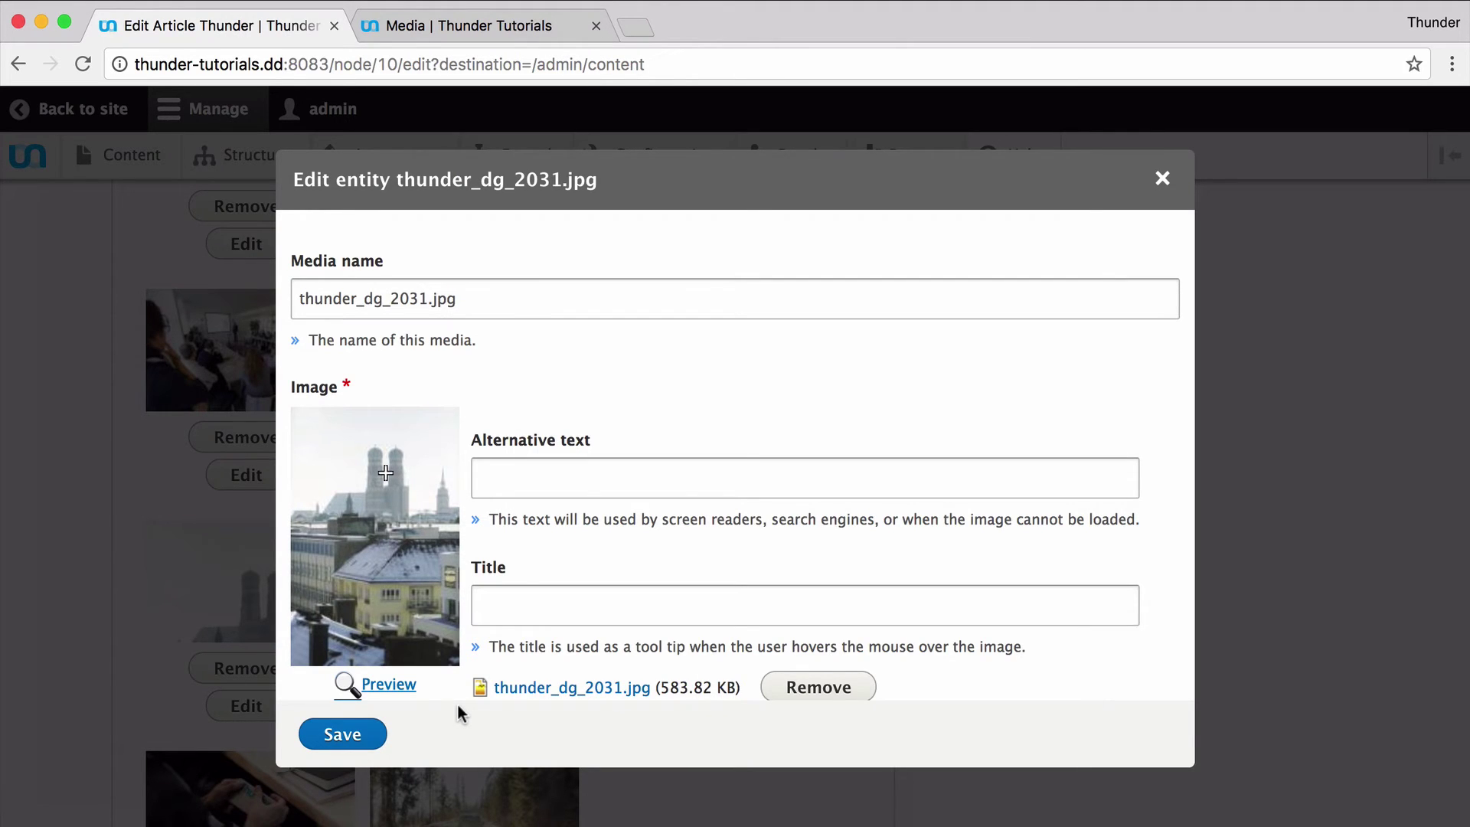
- Save the image's new focal point and remove the laptop photo from the gallery
left_click(337, 739)
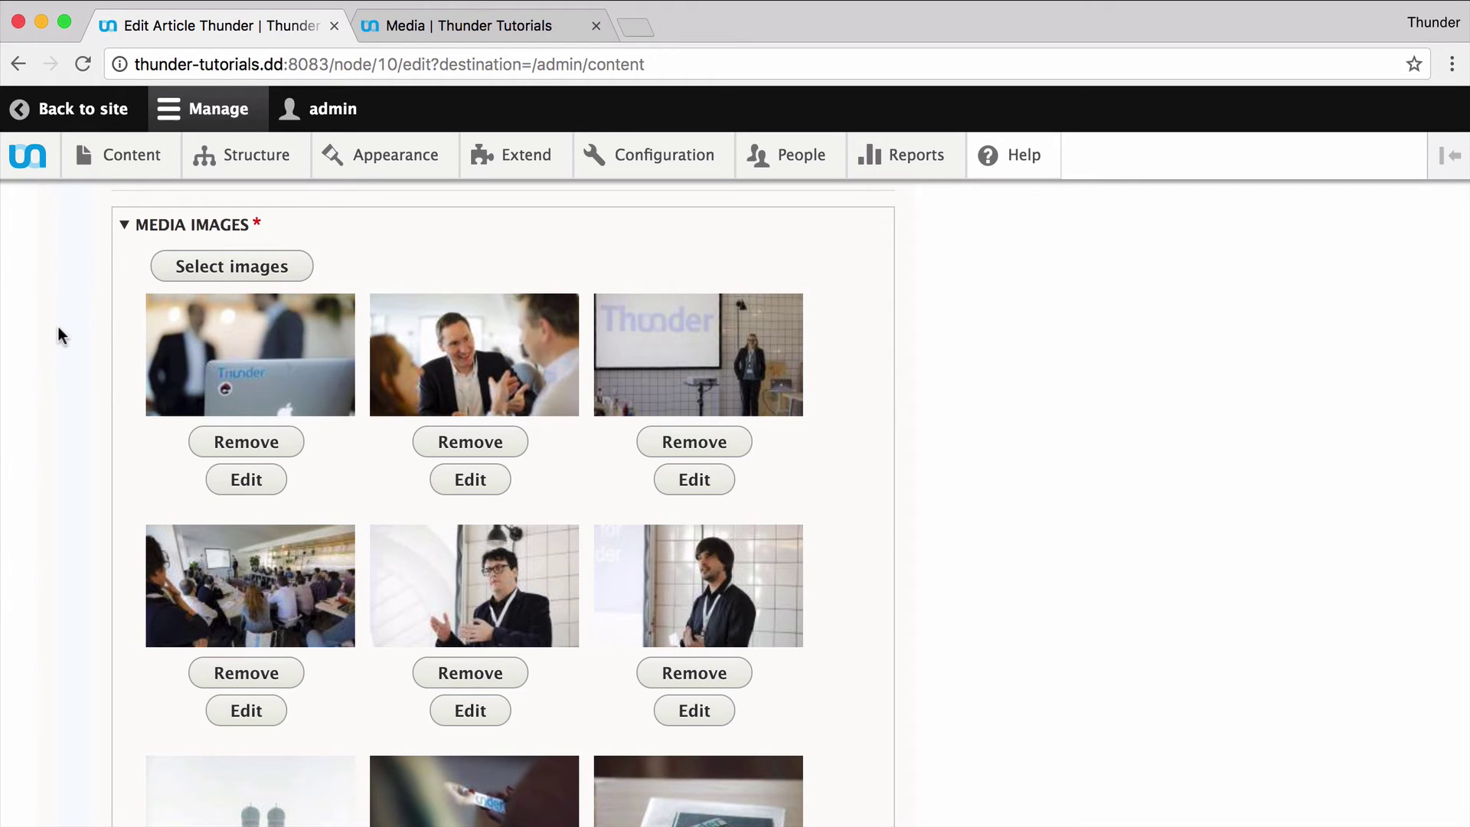
left_click(218, 441)
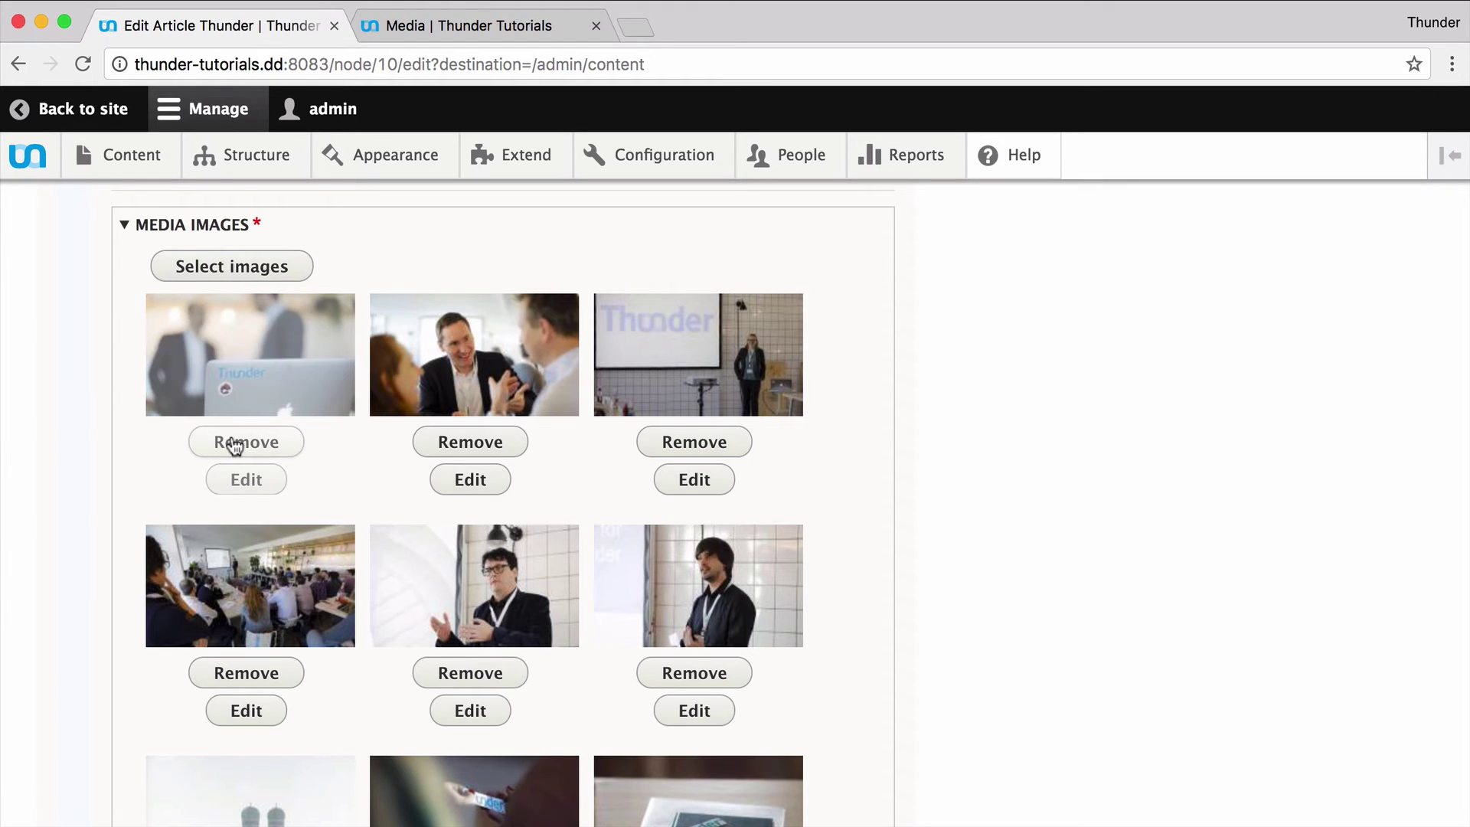
scroll(49, 429, "down", 5)
scroll(49, 429, "down", 5)
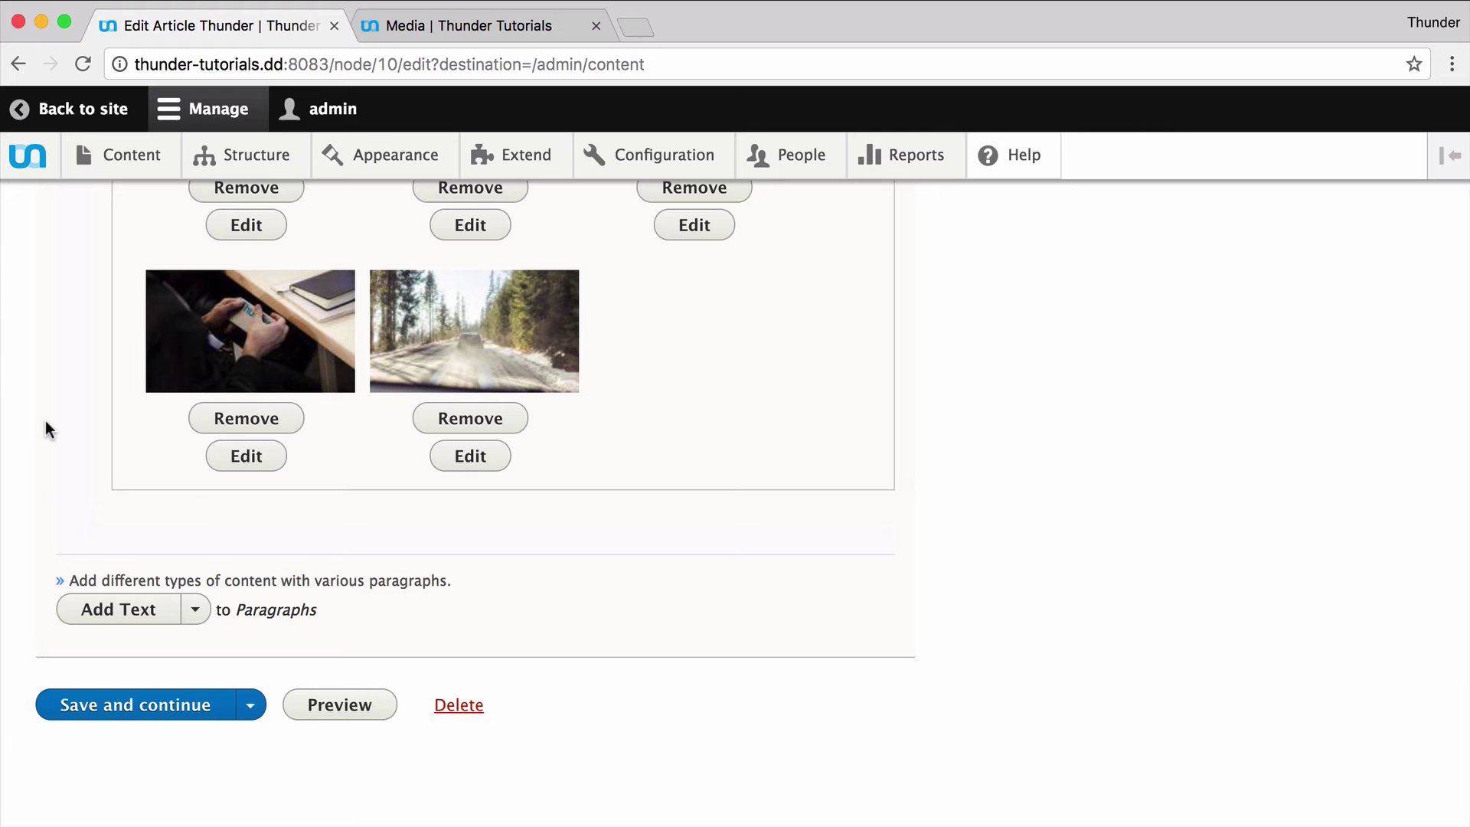
- Add a Video paragraph after the gallery and bring up its chooser of two existing videos
left_click(195, 611)
scroll(136, 672, "down", 3)
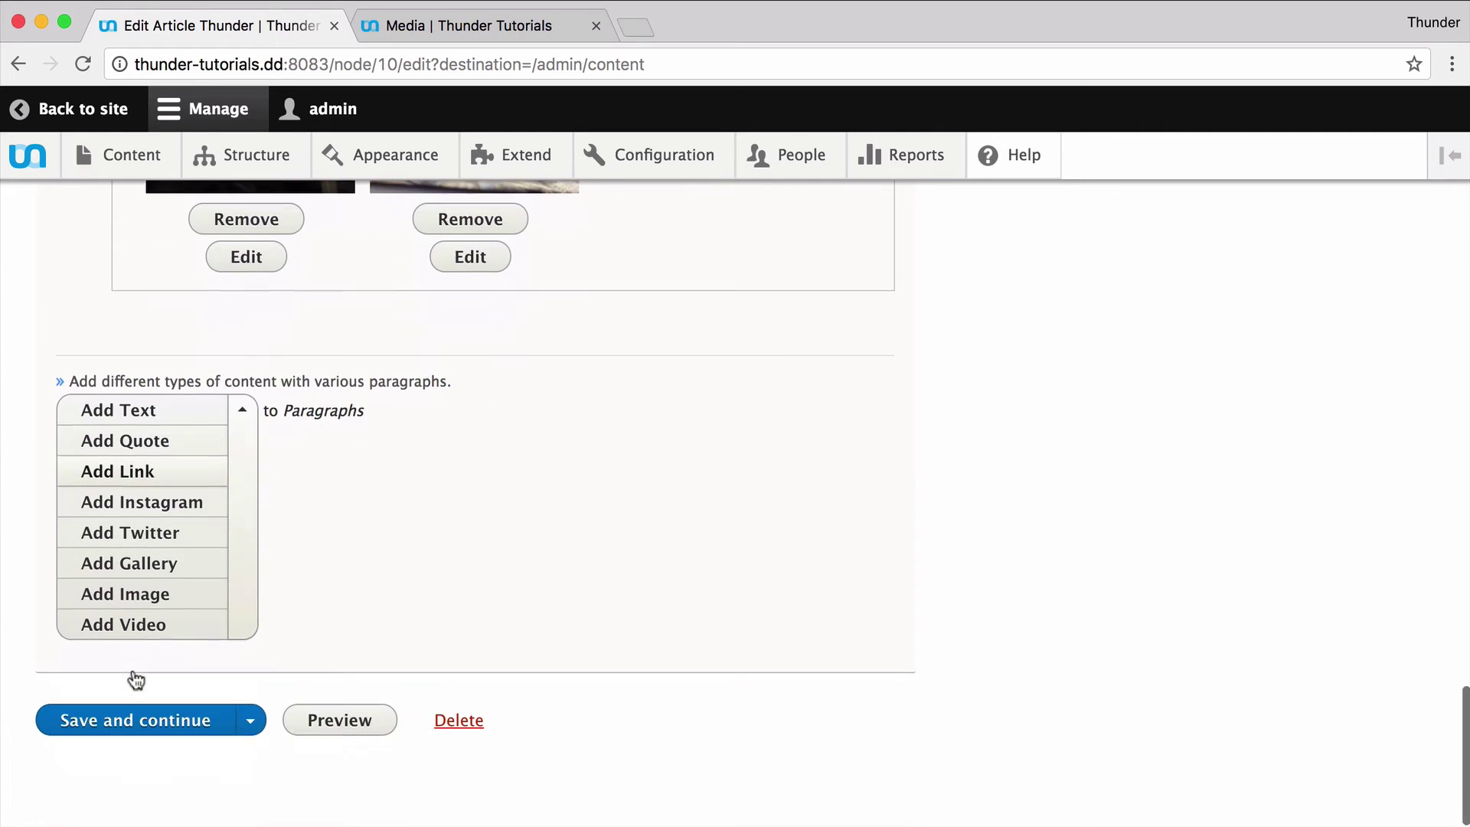
left_click(167, 623)
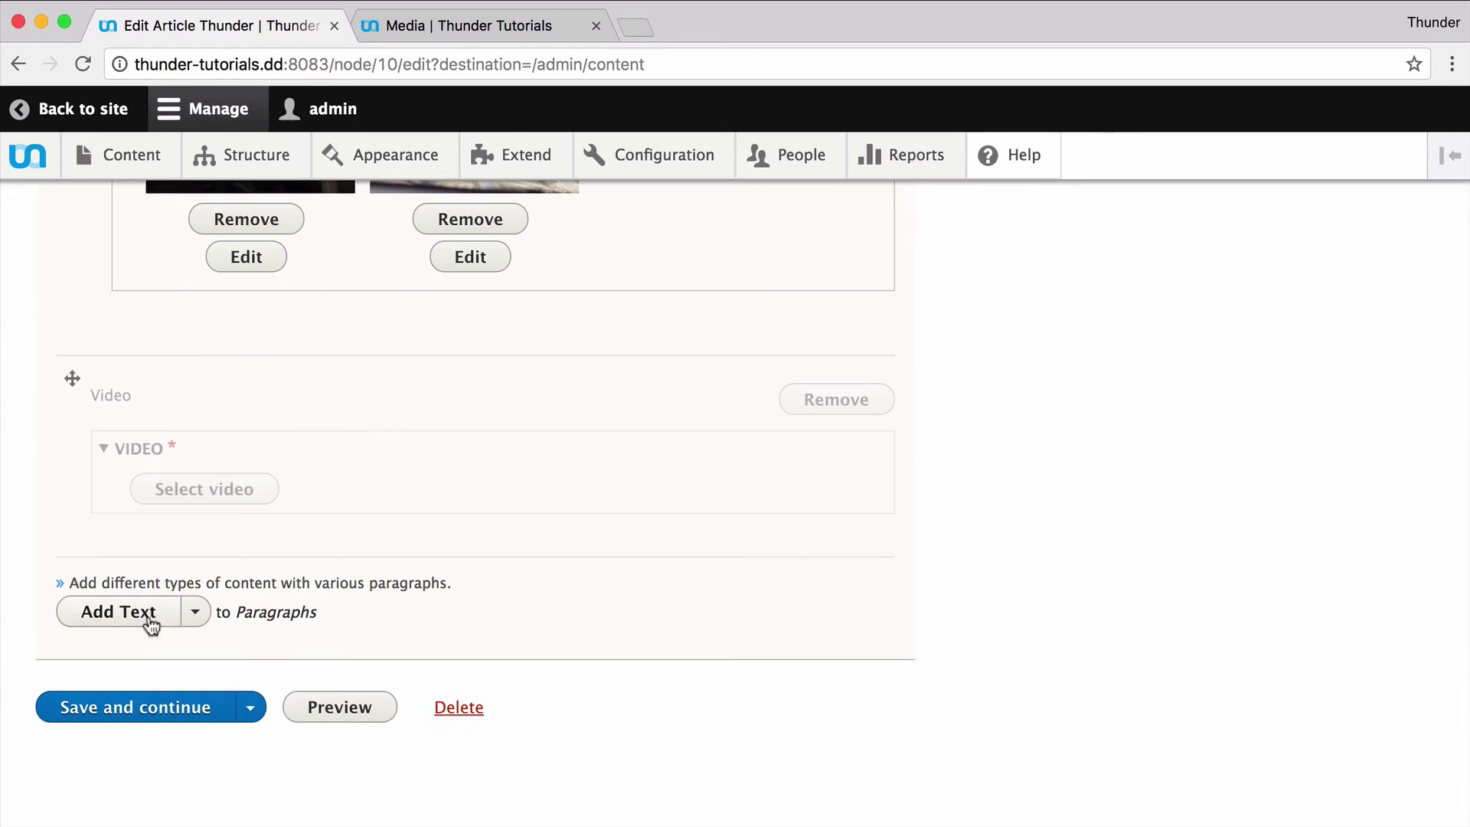
left_click(209, 487)
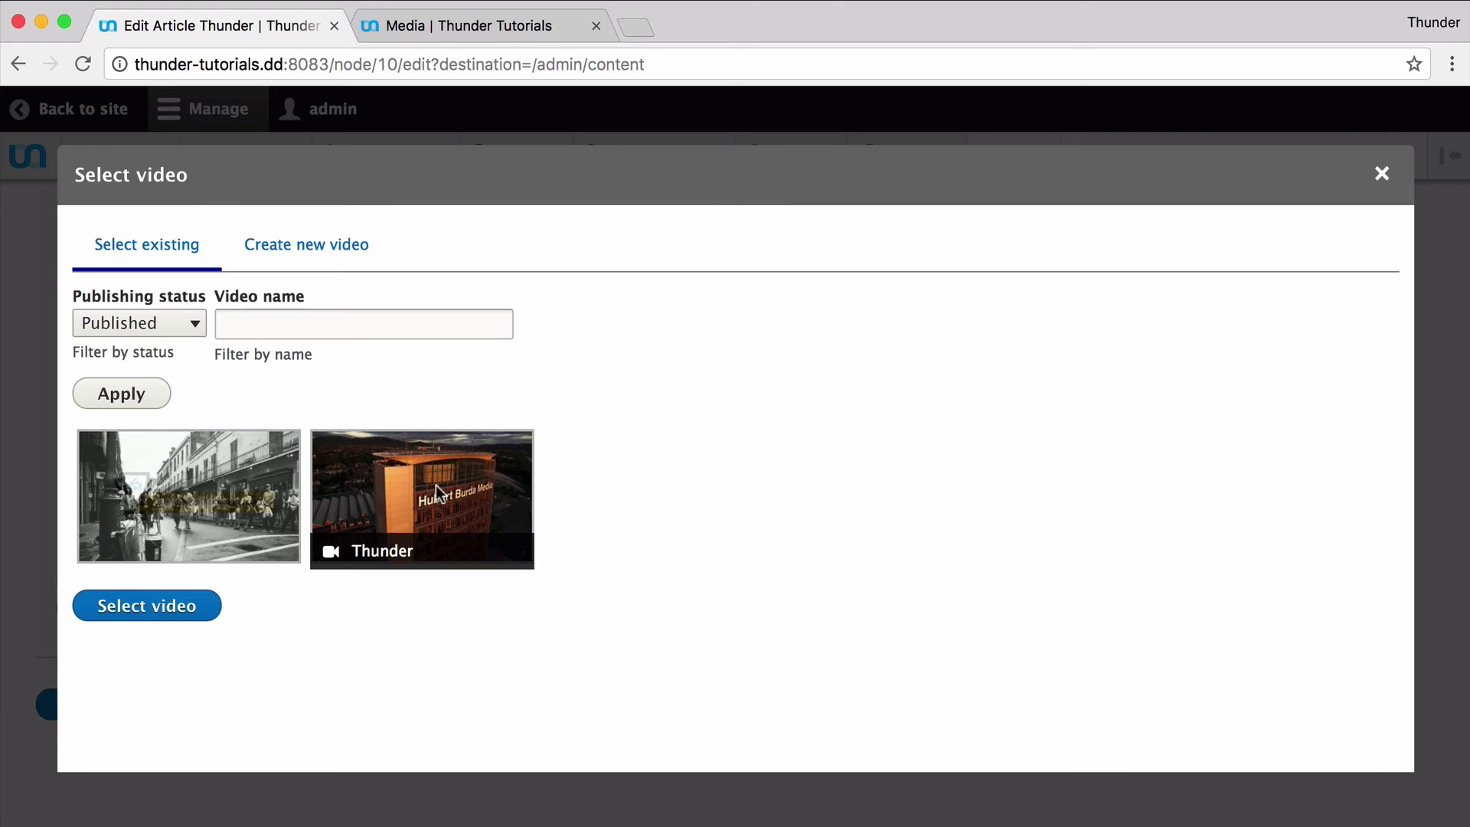
- Fill a new video with the YouTube watch URL, name 'Thunder Tutorial' and copyright 'Thunder'
left_click(333, 253)
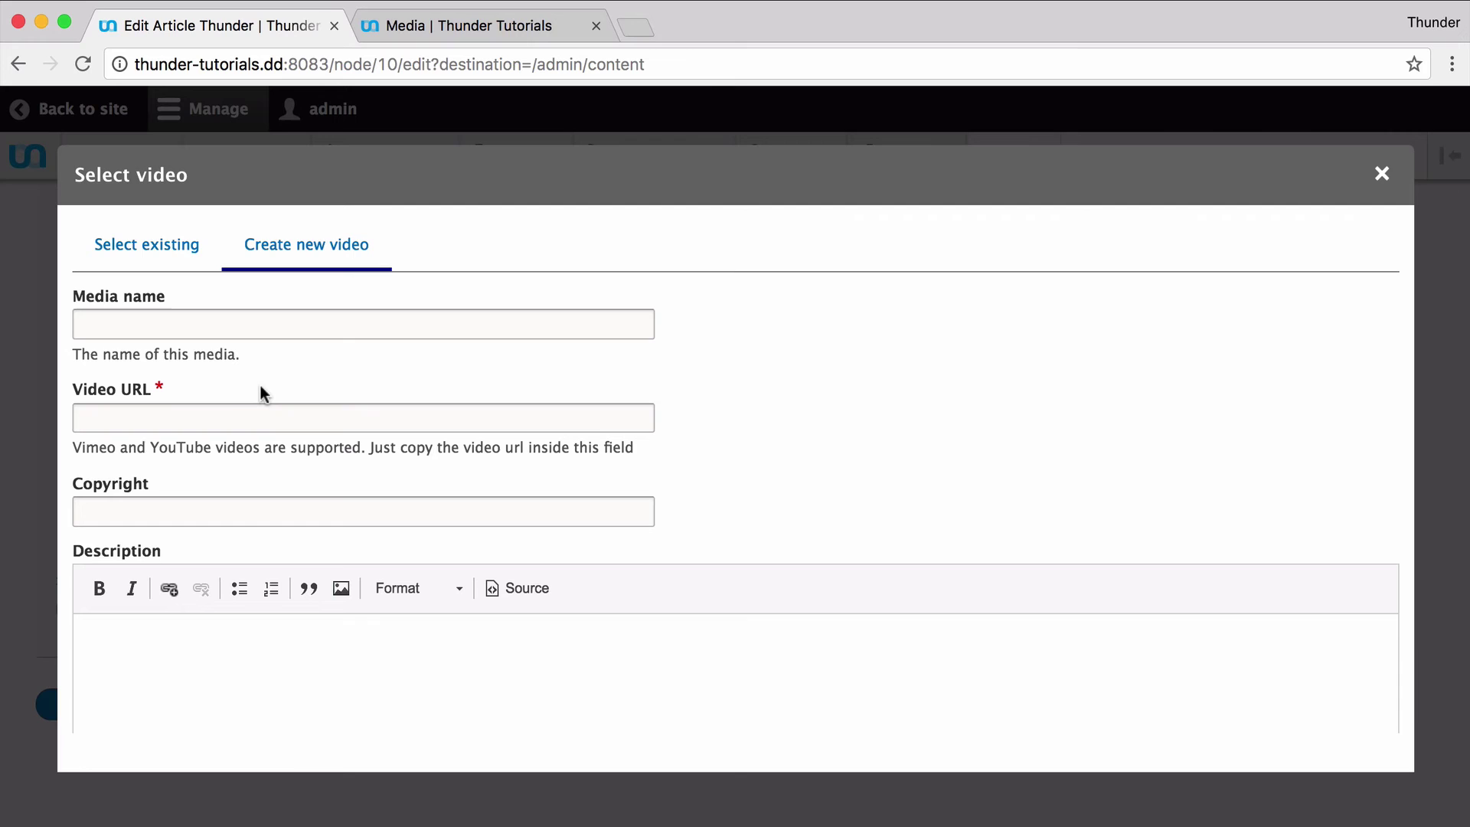
left_click(220, 413)
type("youtub")
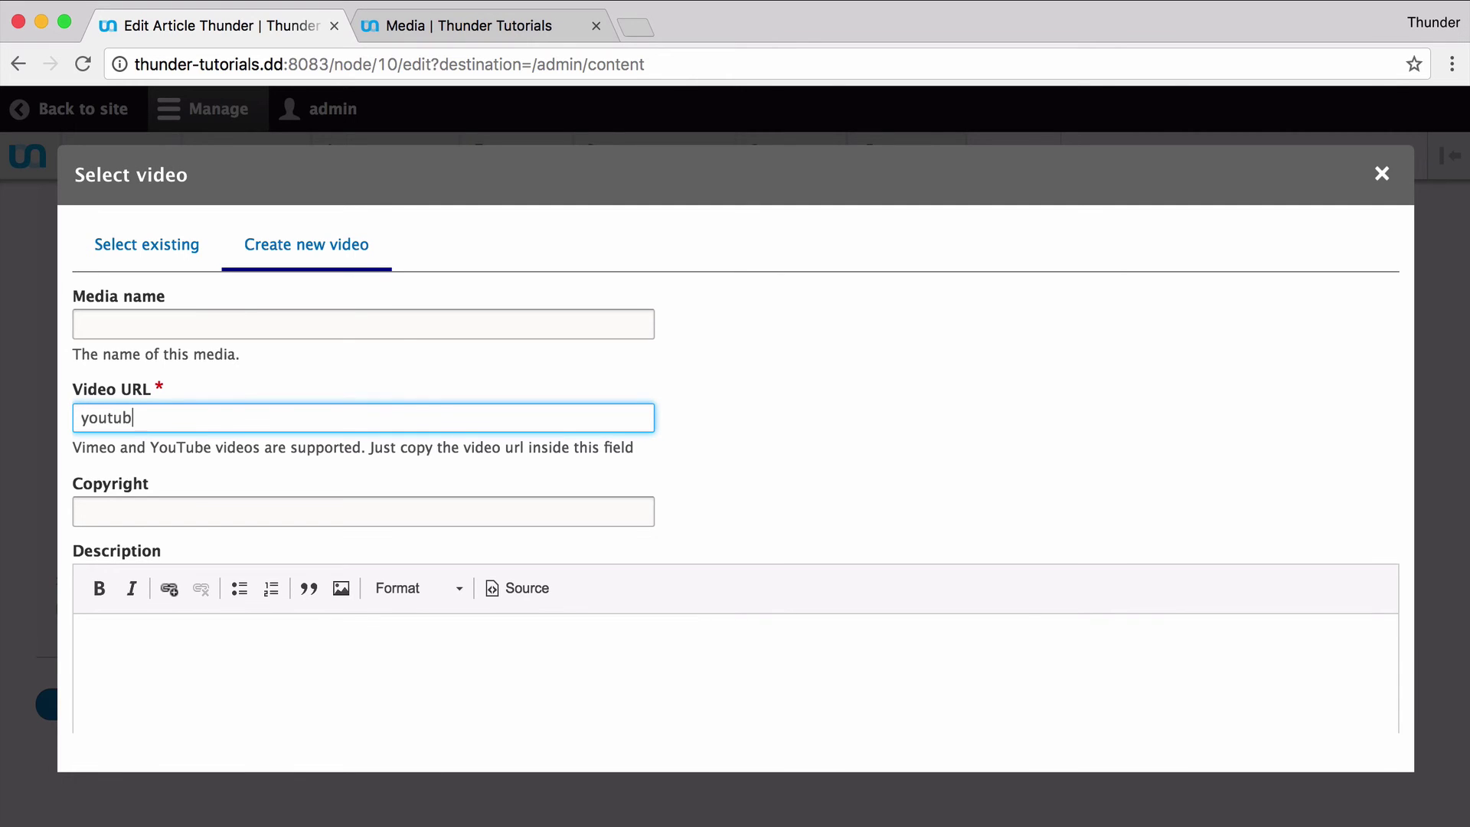
type("e")
key("super+a")
type("https://www.youtube.com/watch?v=supI1IE0P2M")
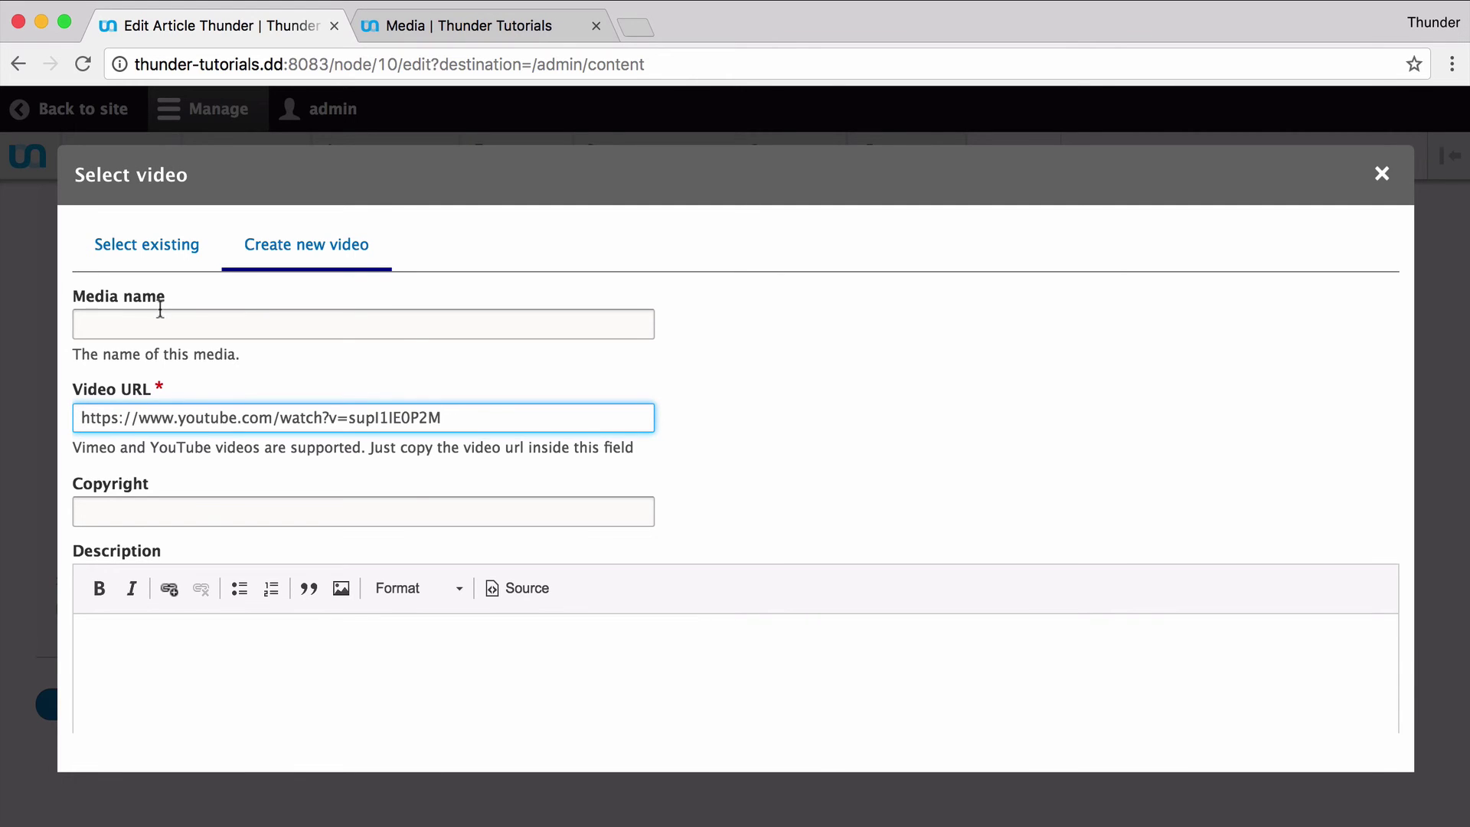
left_click(161, 309)
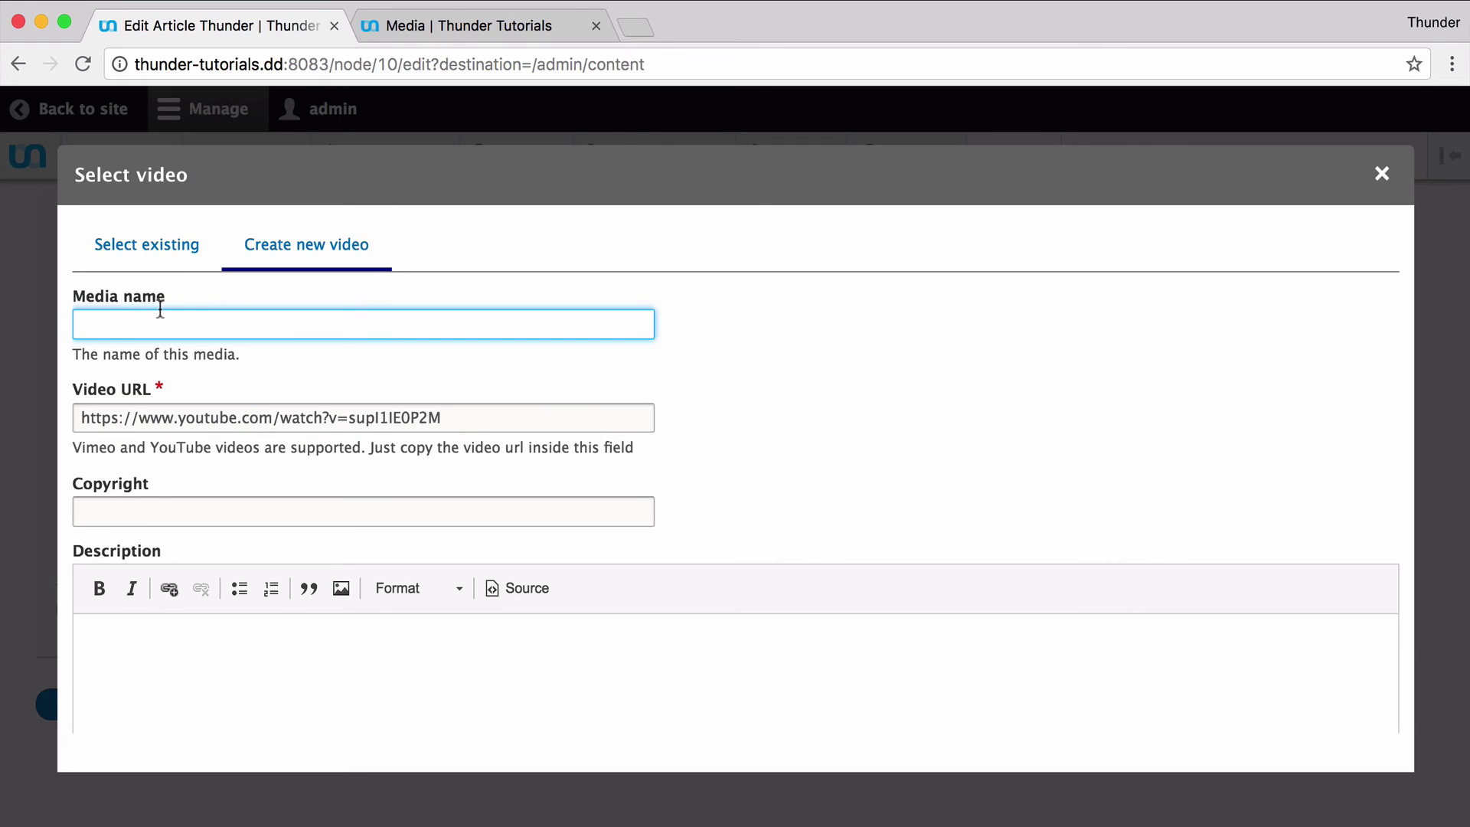
type("Thunder Tutori")
type("al")
type("T")
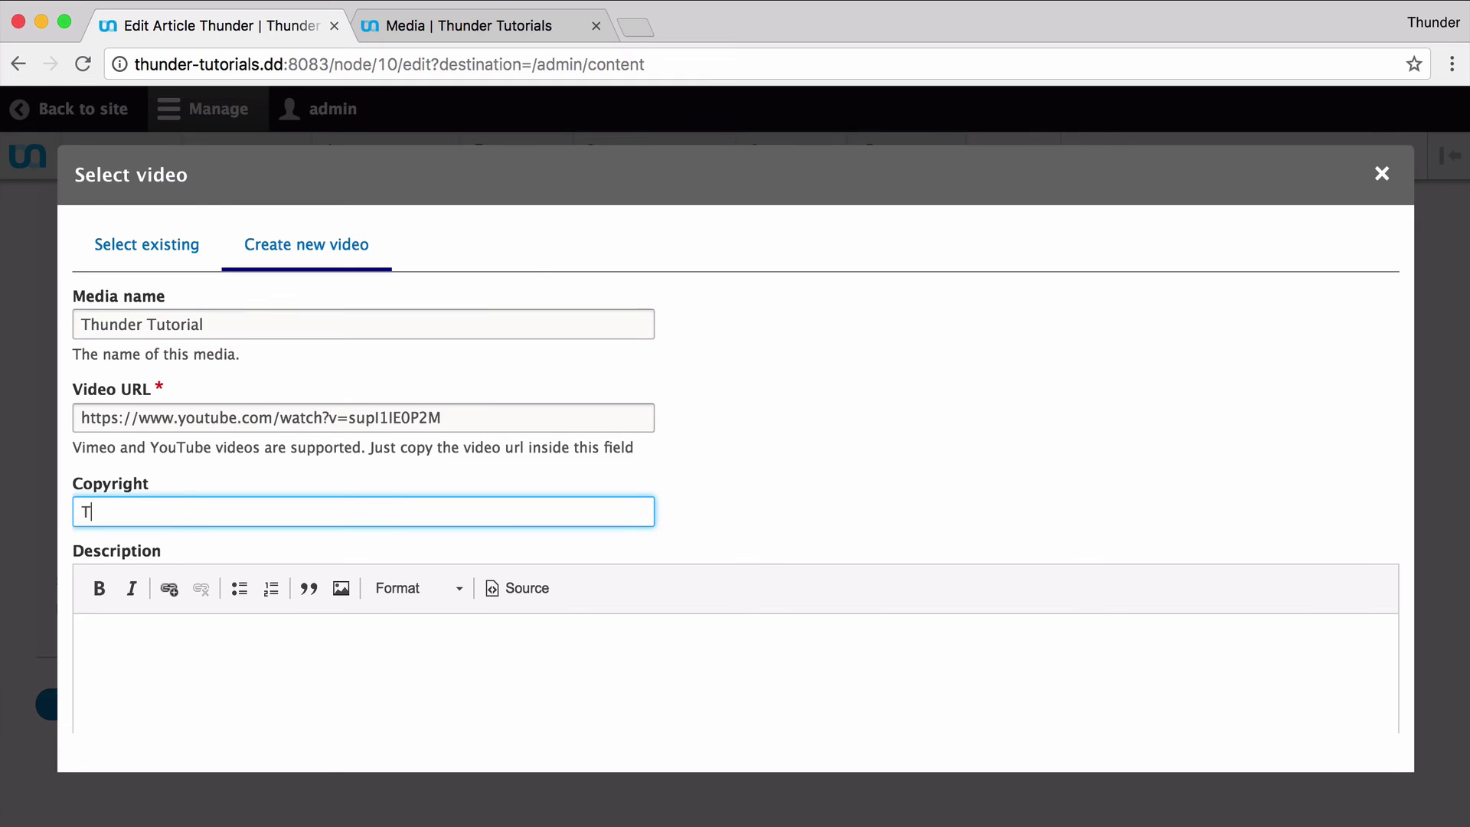
type("hunder")
scroll(190, 531, "down", 3)
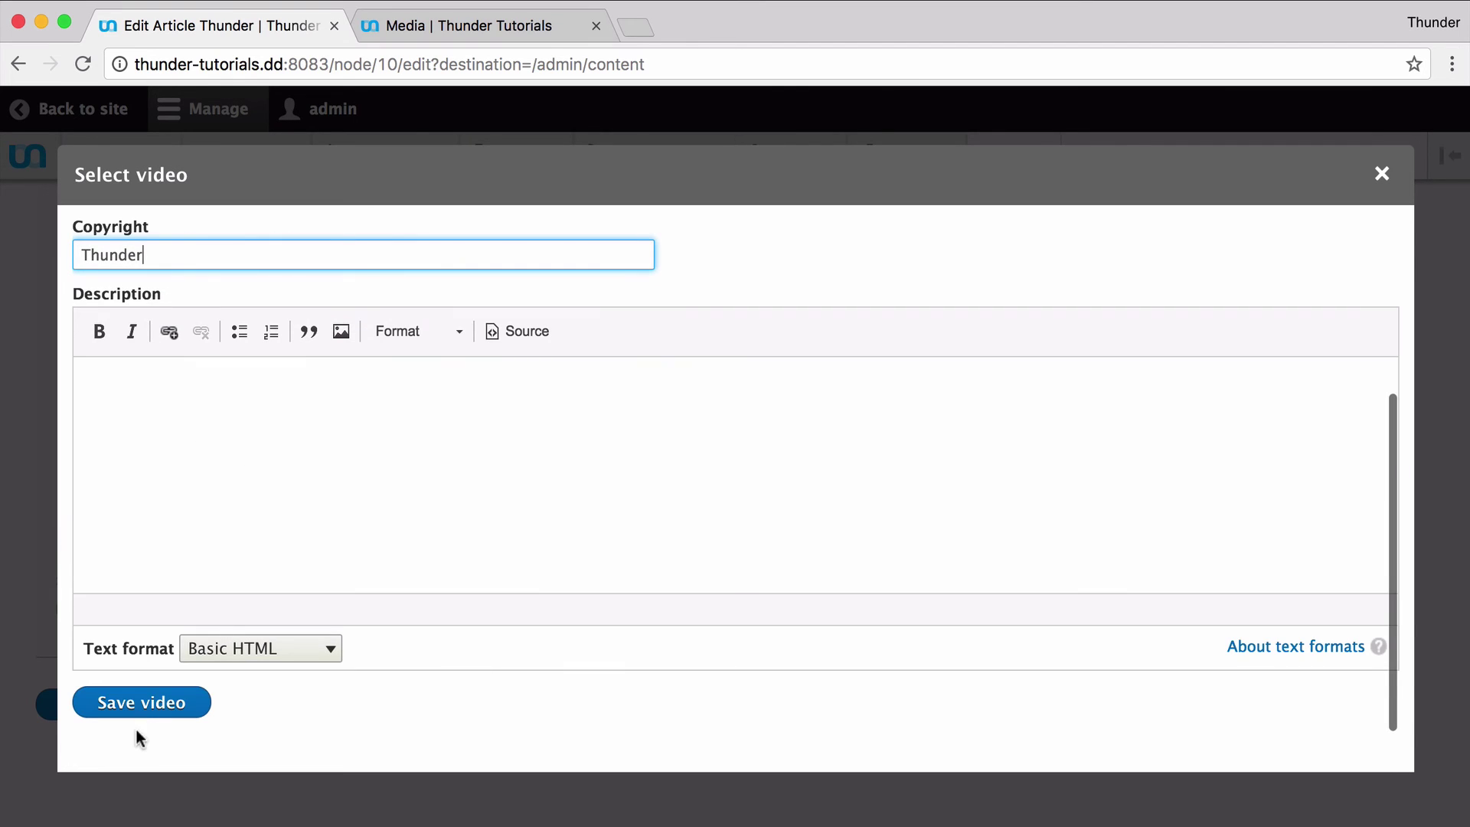
- Save the Thunder how-to YouTube video into the Video paragraph and play its preview
left_click(170, 703)
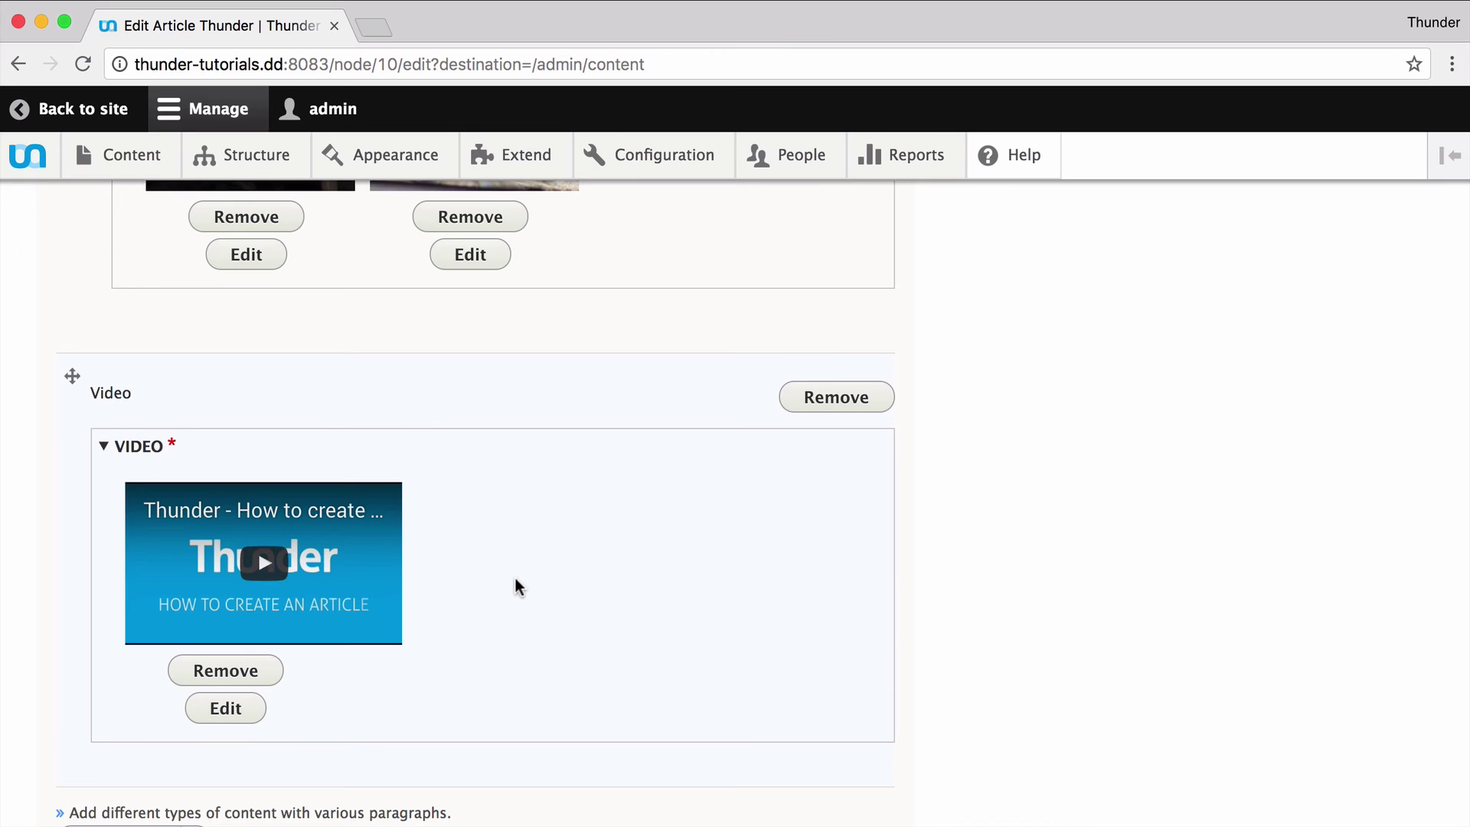
left_click(247, 560)
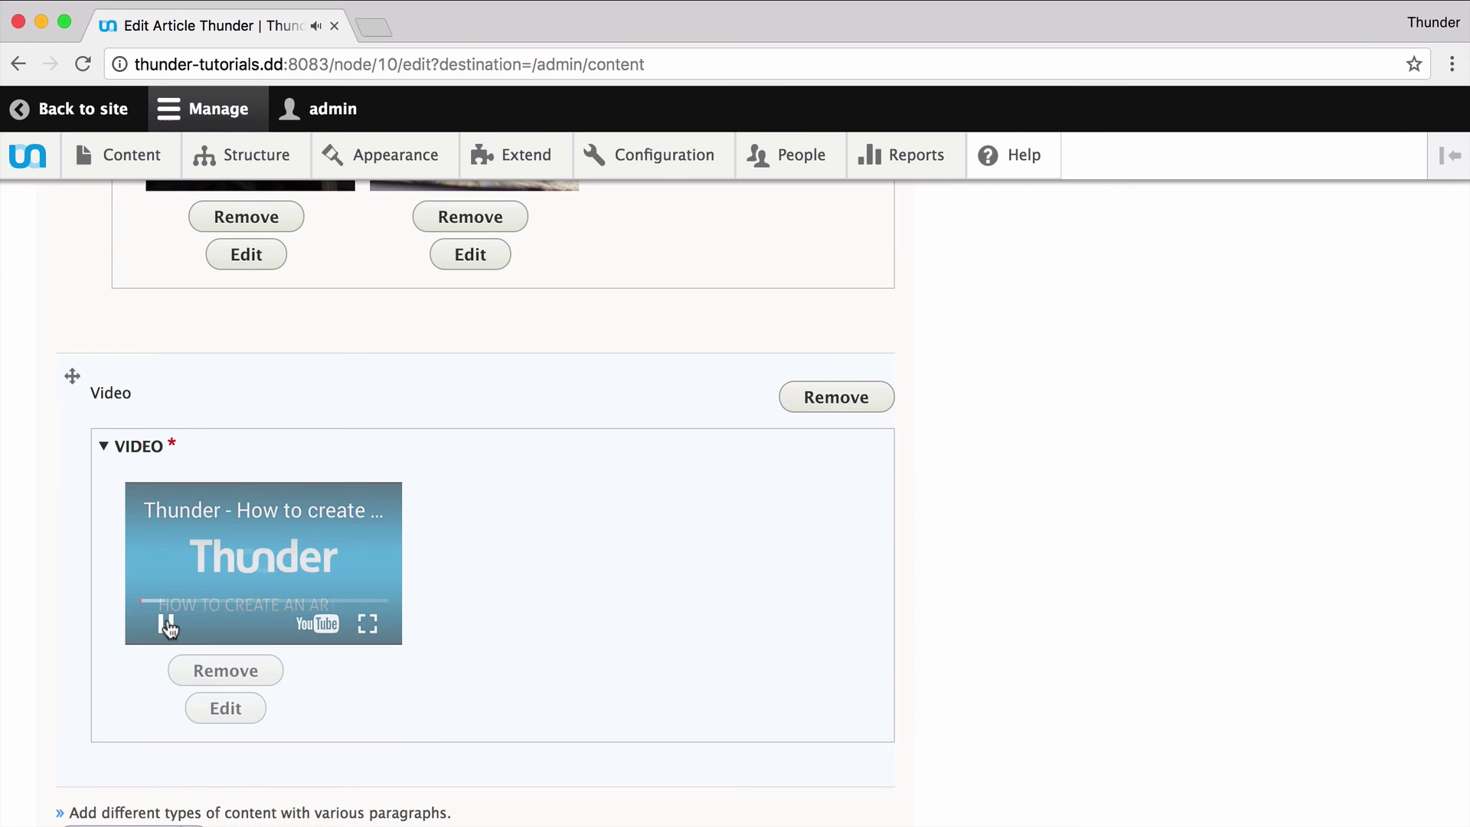
- Pause the video and drag the Gallery paragraph above the Text paragraph
key("space")
scroll(67, 454, "up", 5)
scroll(67, 453, "up", 5)
scroll(67, 454, "up", 5)
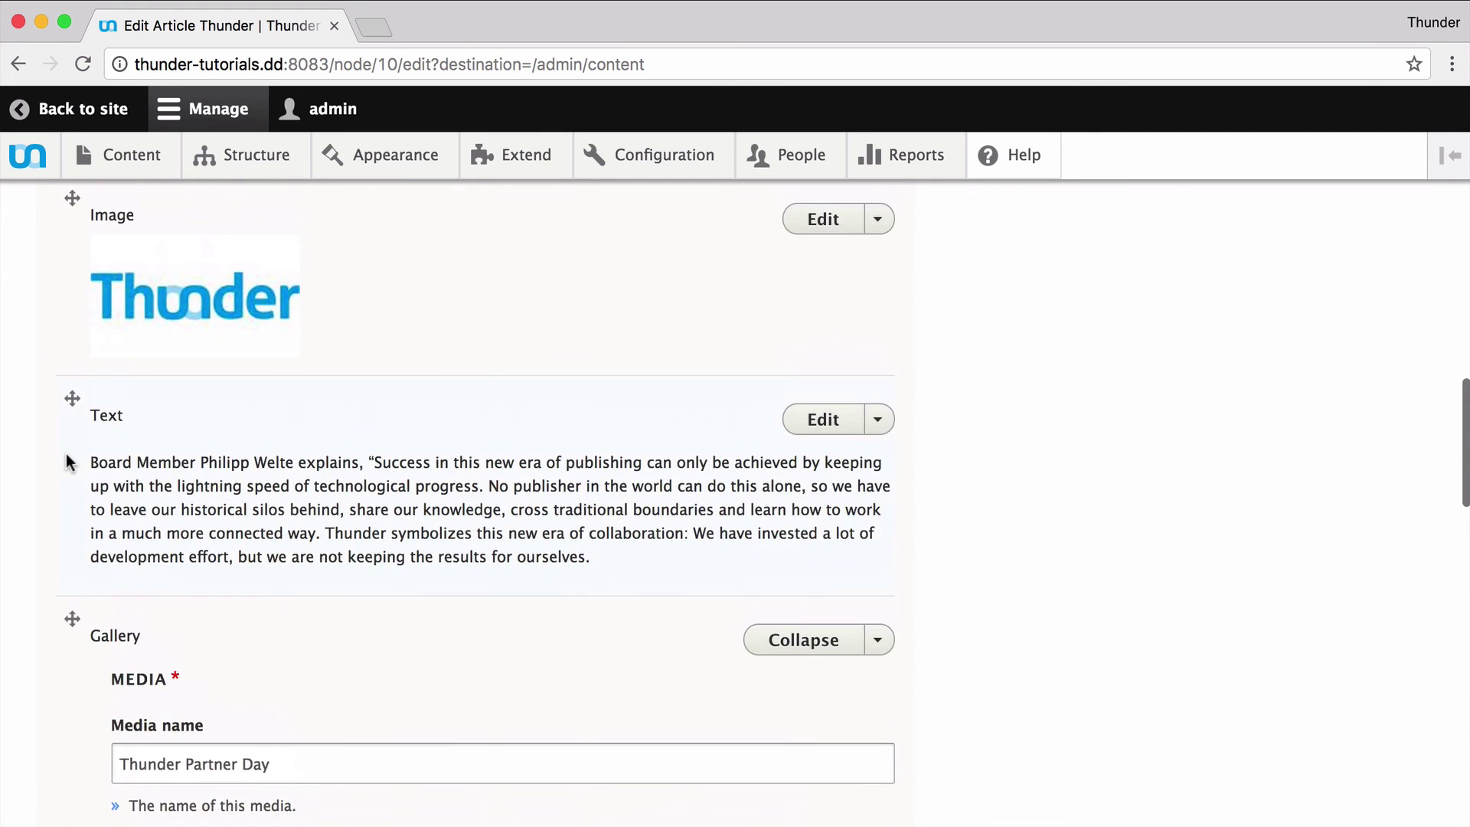
scroll(67, 453, "up", 1)
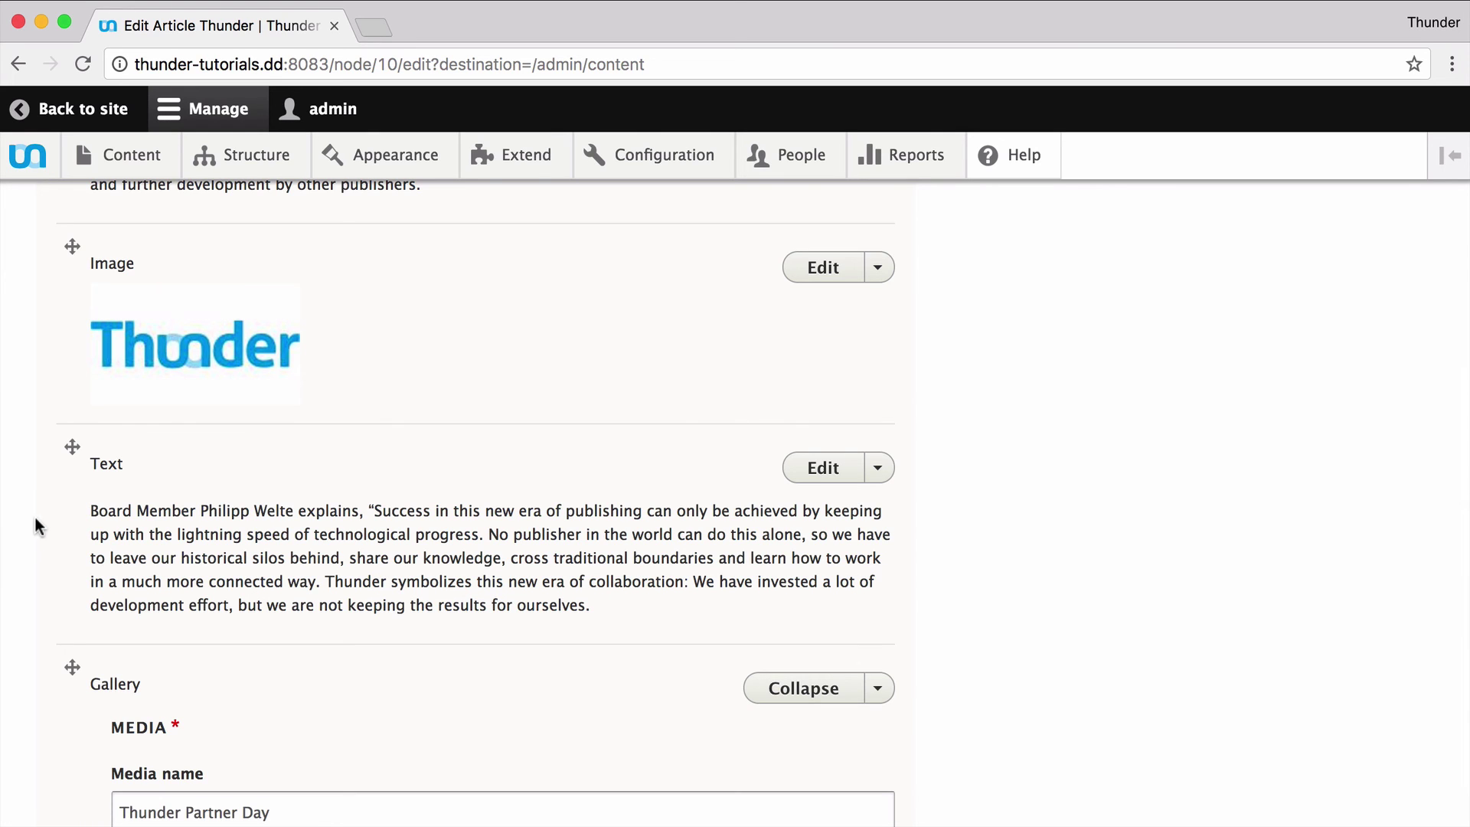
left_click_drag(72, 667, 72, 442)
scroll(72, 523, "up", 4)
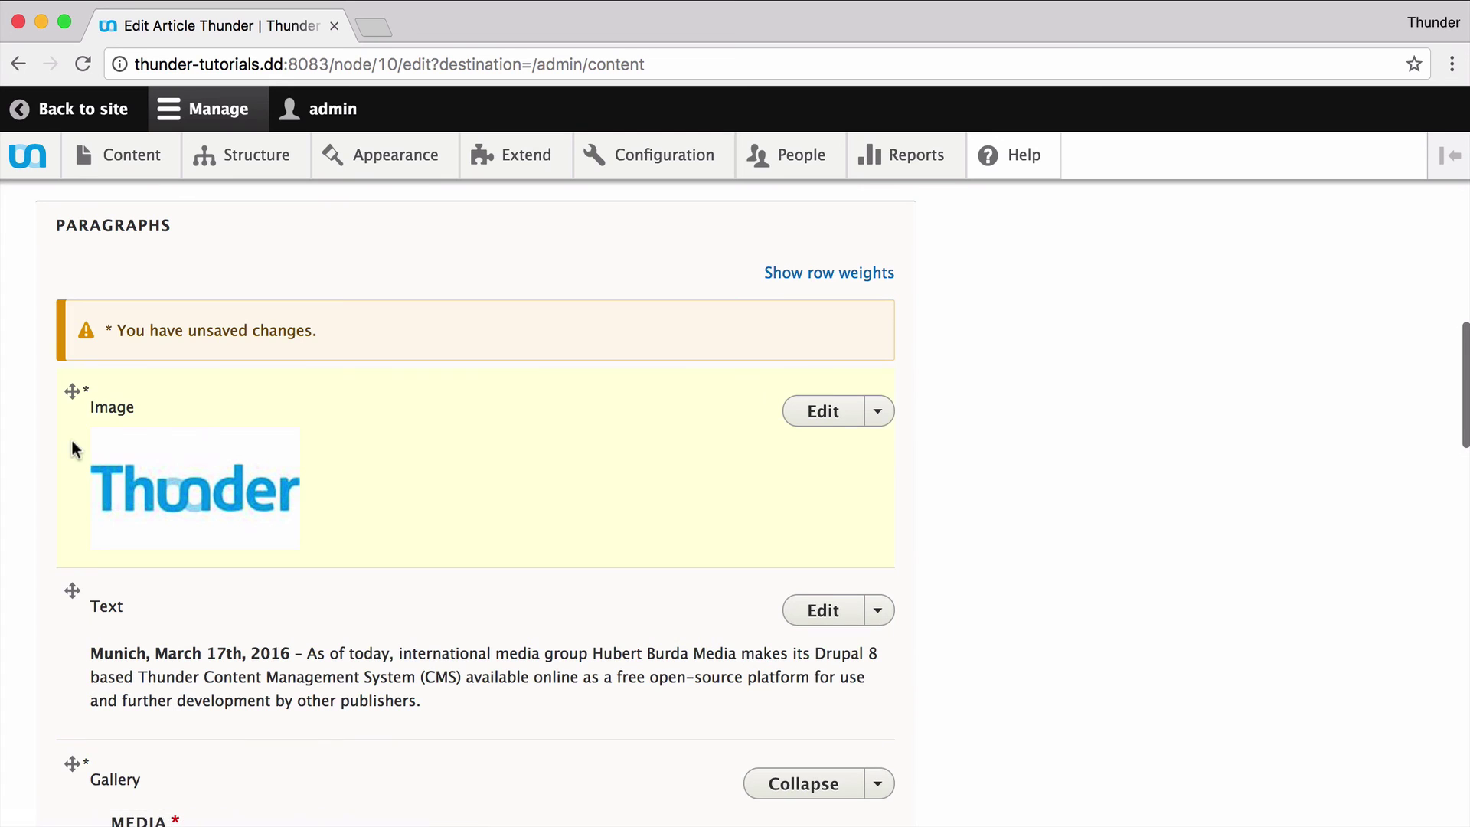
scroll(47, 472, "down", 10)
scroll(47, 472, "down", 10)
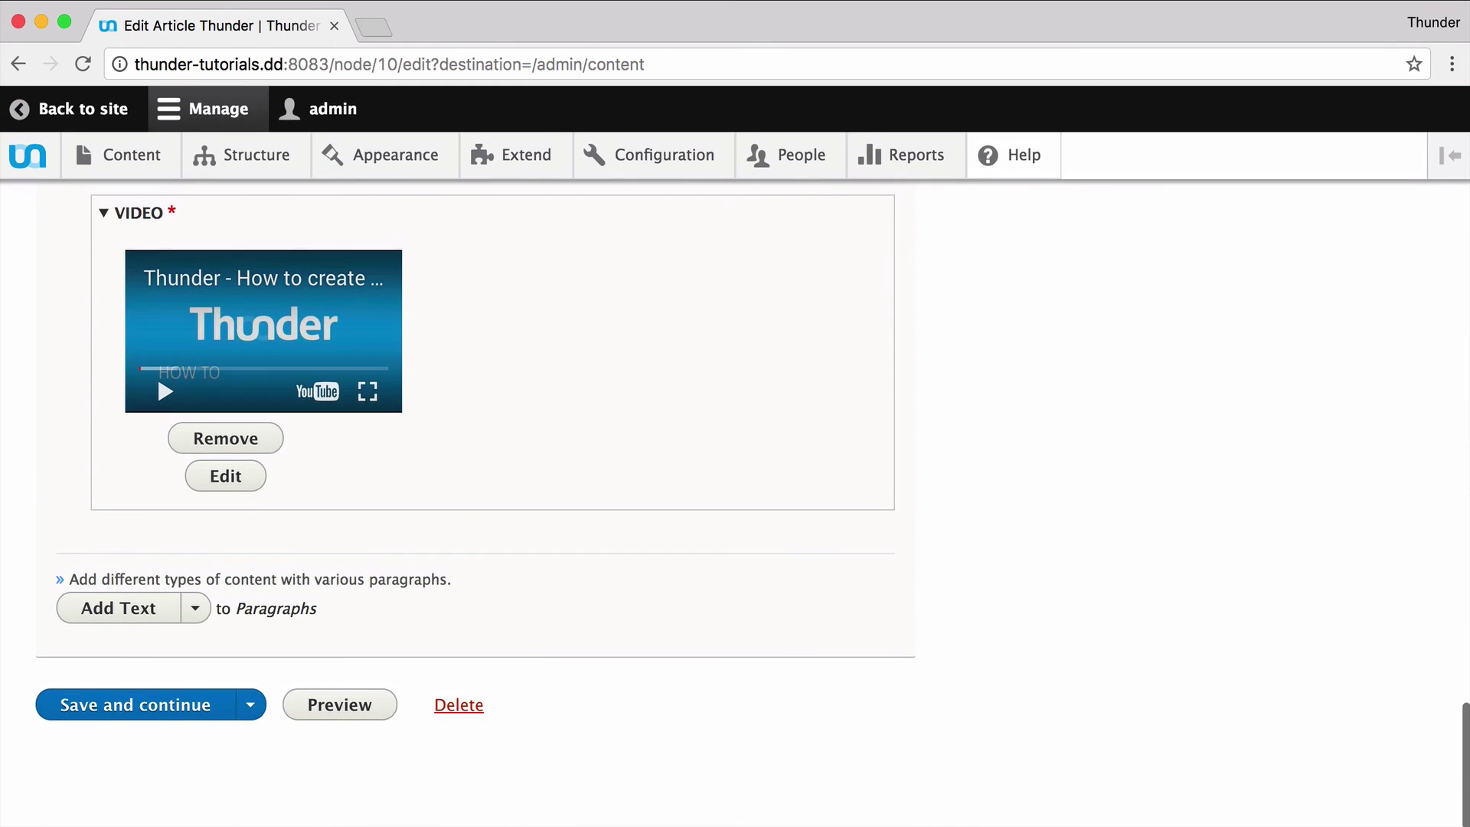
- Save the article with 'Save and keep published' from the save dropdown
left_click(257, 706)
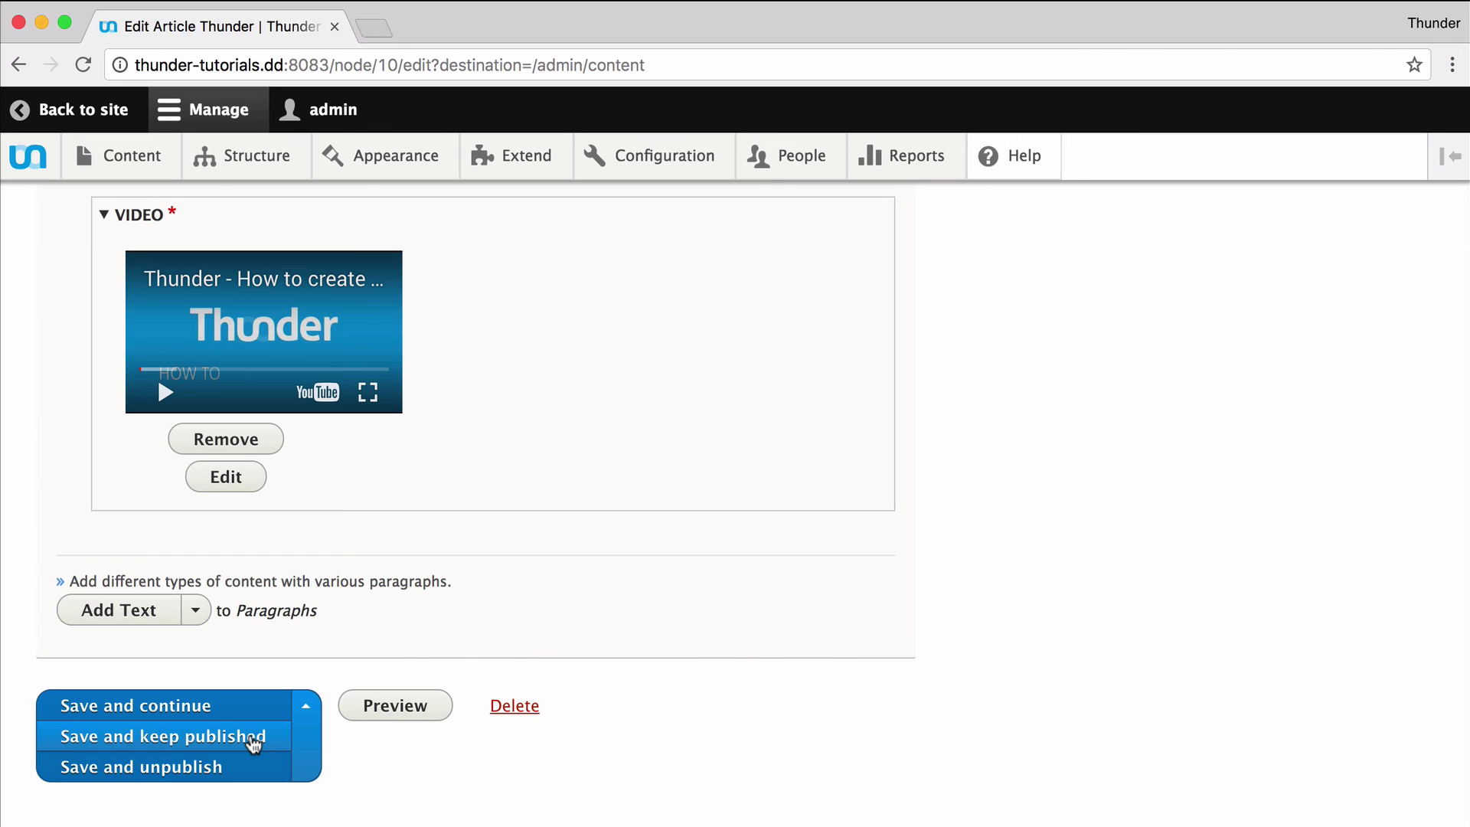
left_click(253, 739)
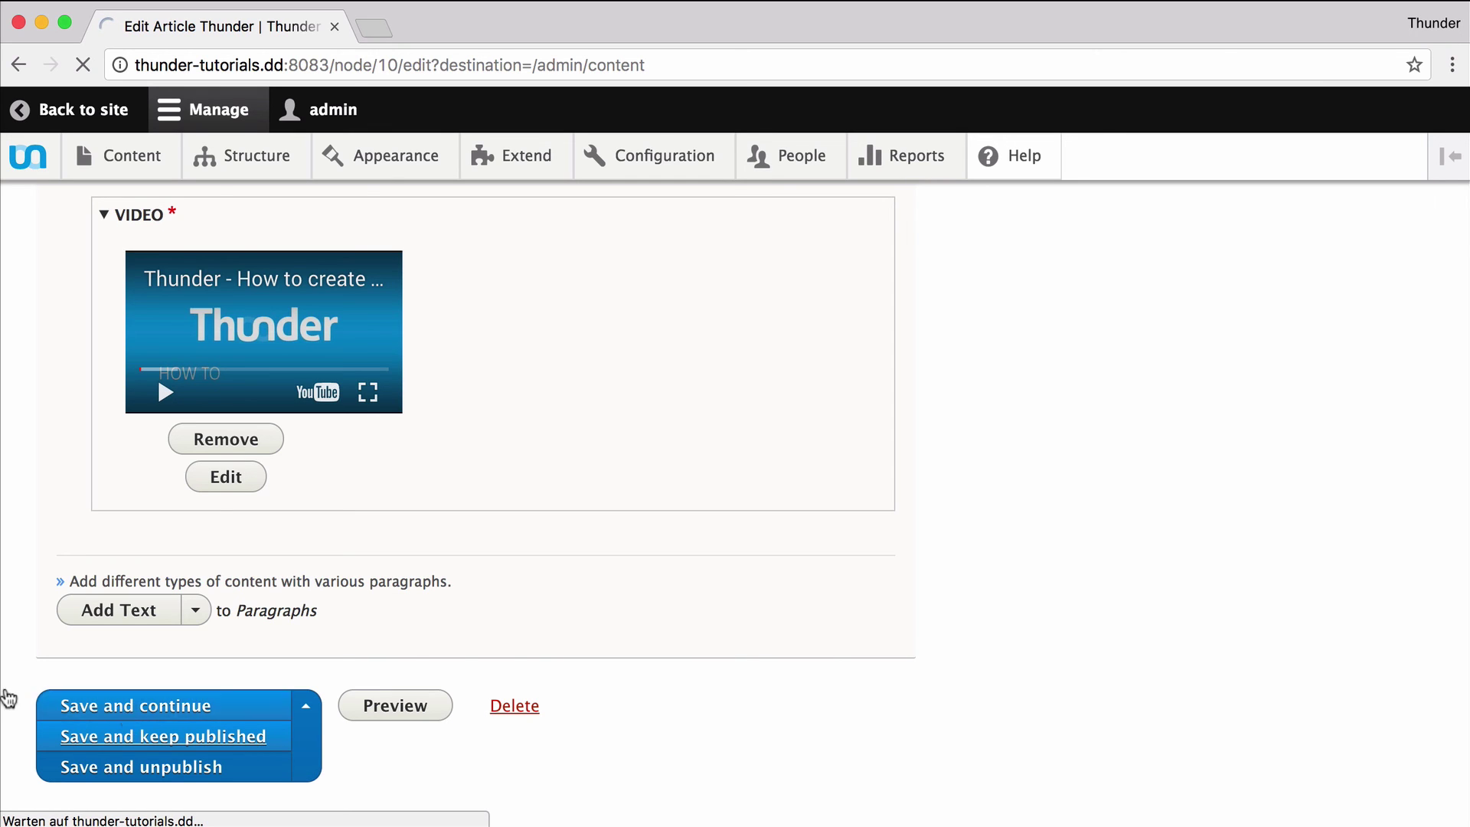